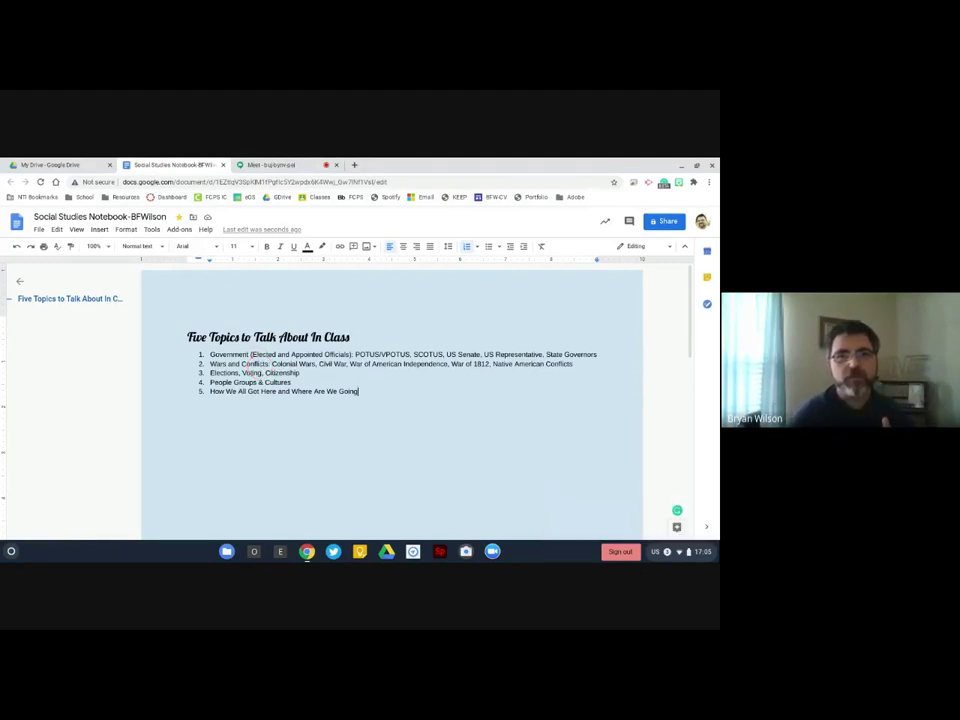
Visit the Google Drive file list, then return to the Social Studies Notebook document
click(81, 168)
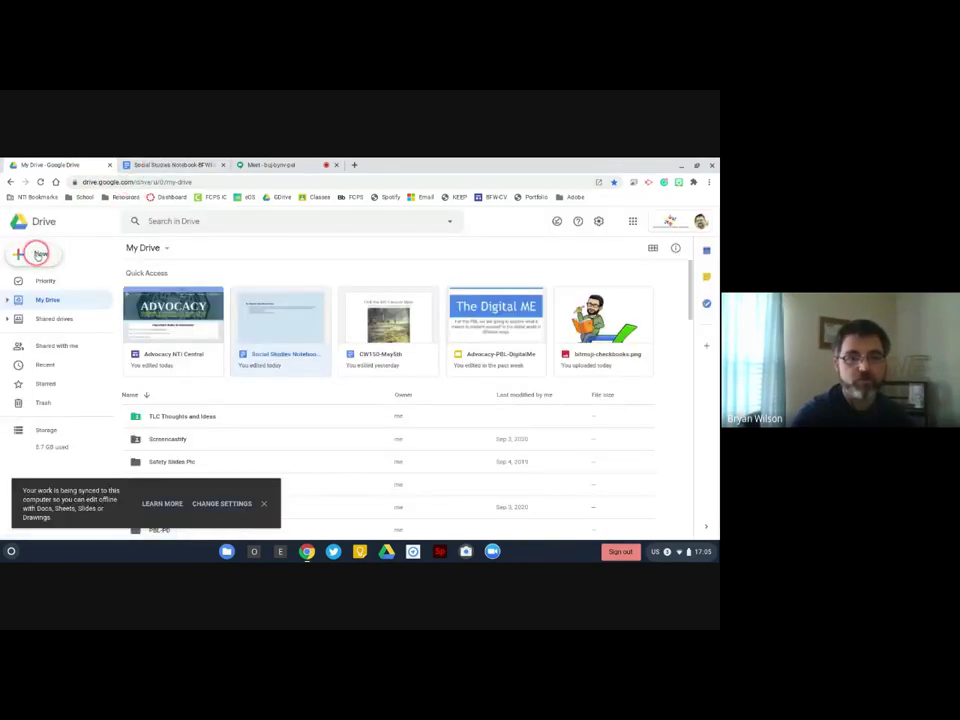
click(37, 254)
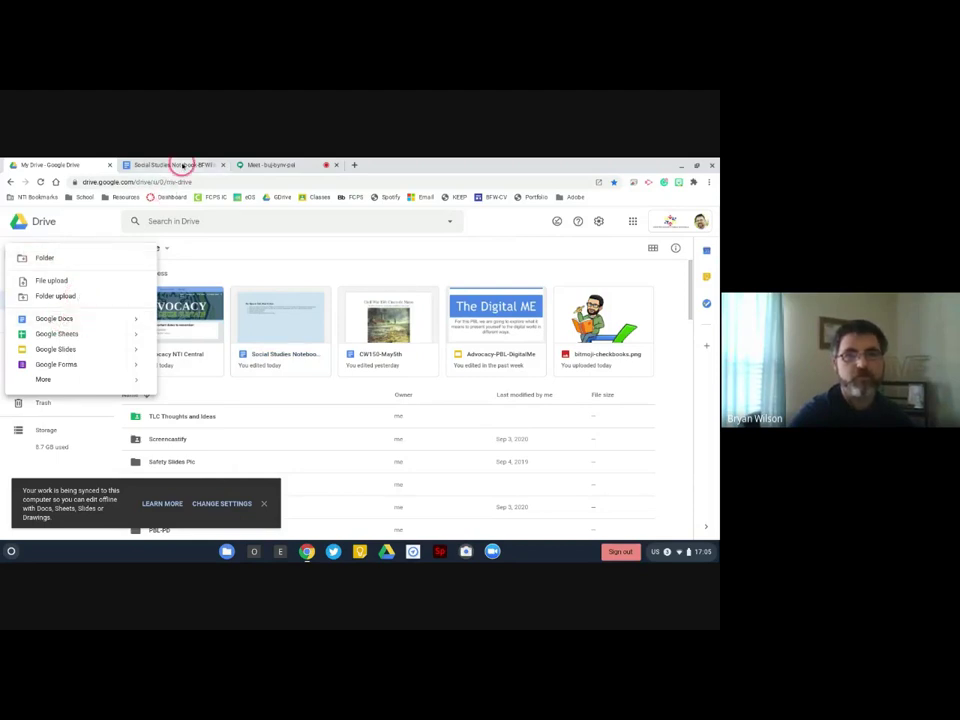
click(182, 164)
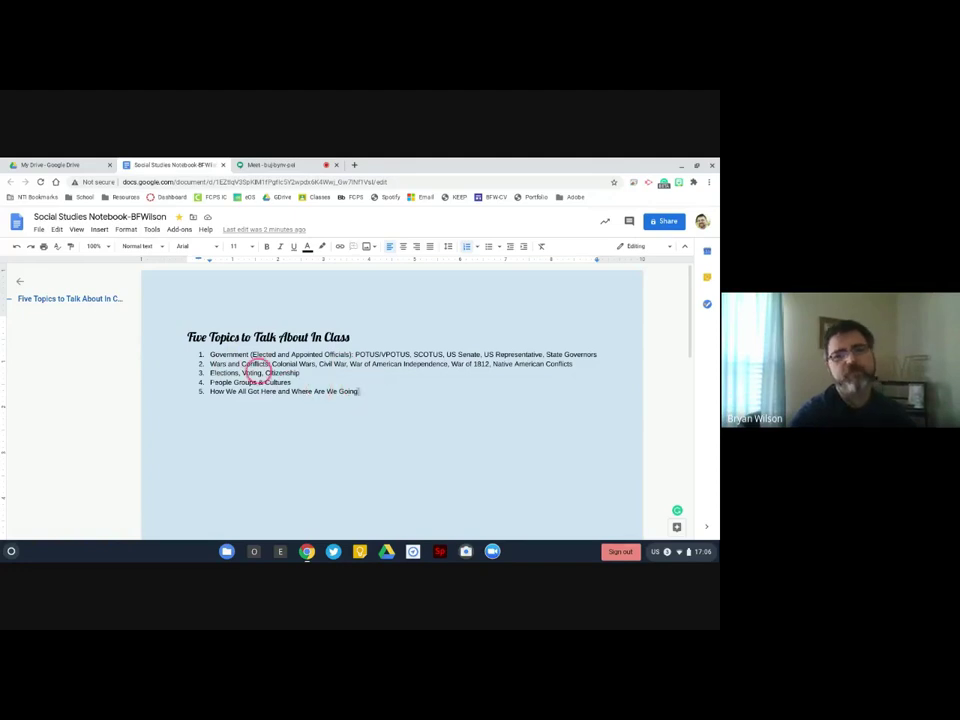
Convert the five numbered topics under the heading into a bulleted list
shift+click(258, 368)
shift+click(218, 338)
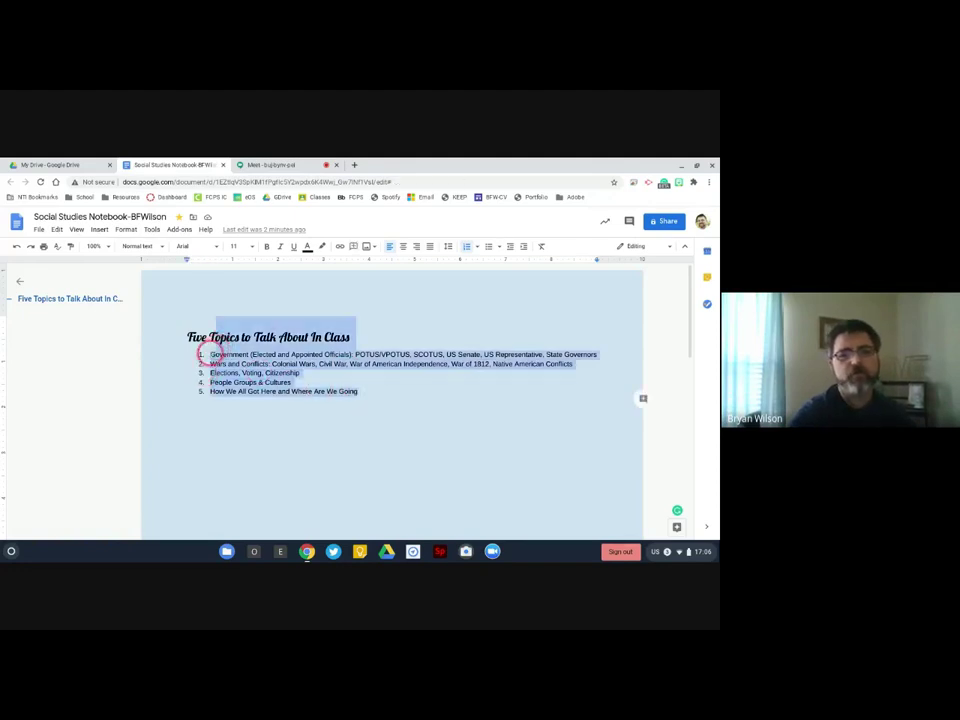
shift+click(208, 354)
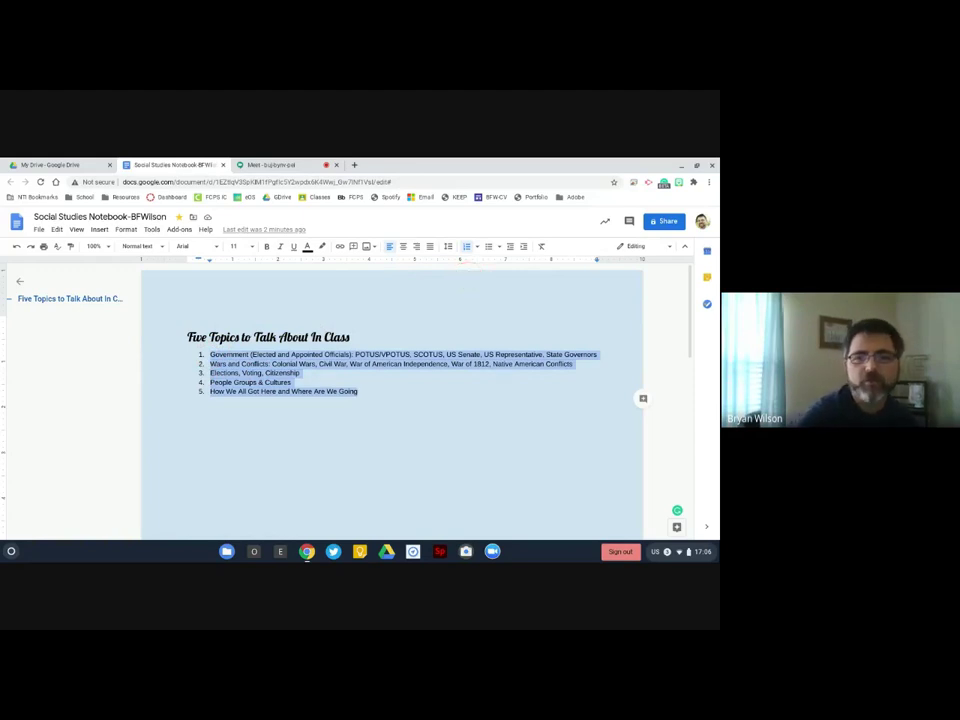
click(488, 246)
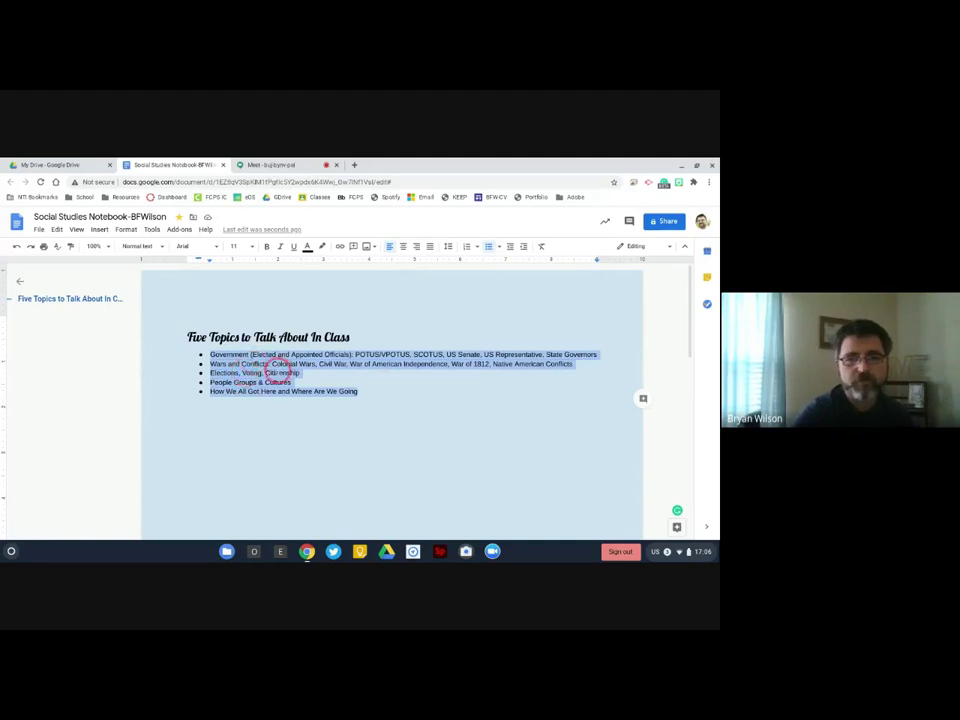
click(372, 391)
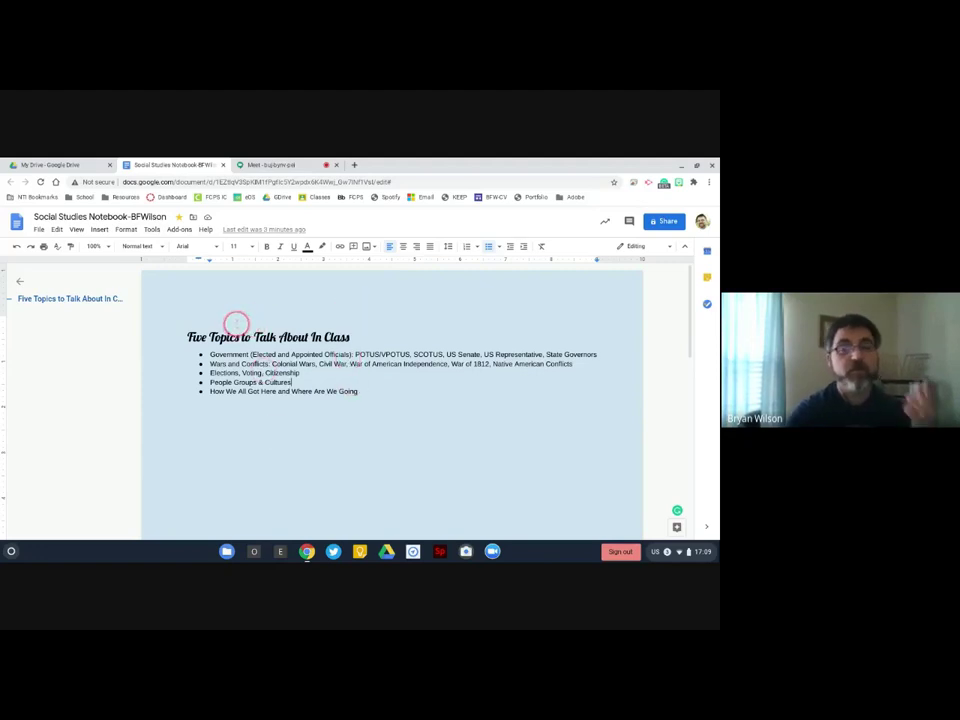
Delete the document's existing title, leaving it untitled
click(187, 304)
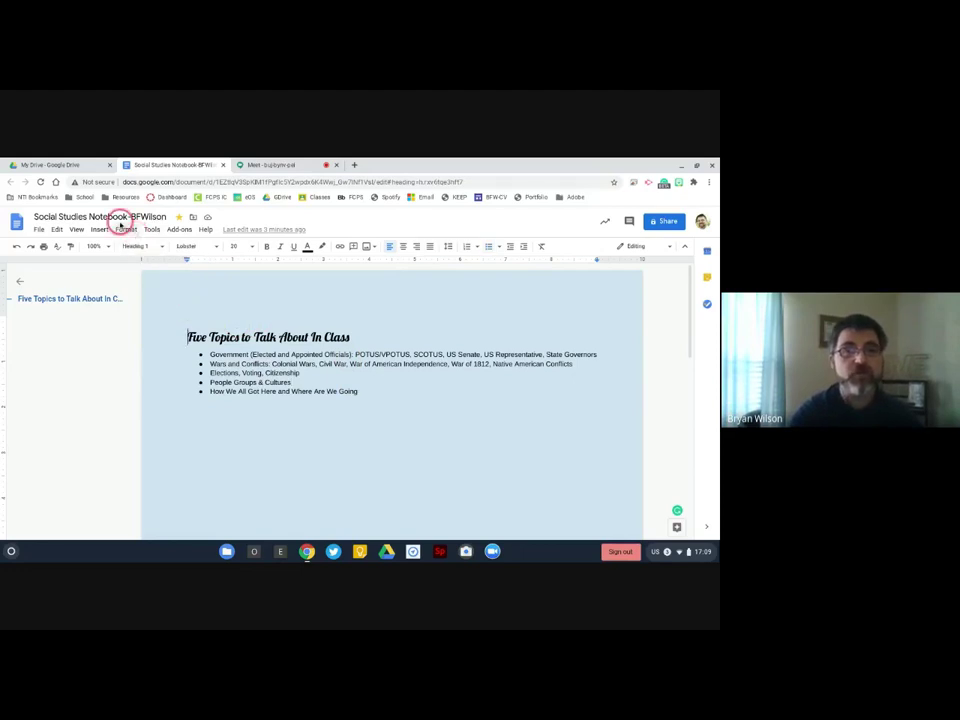
click(117, 217)
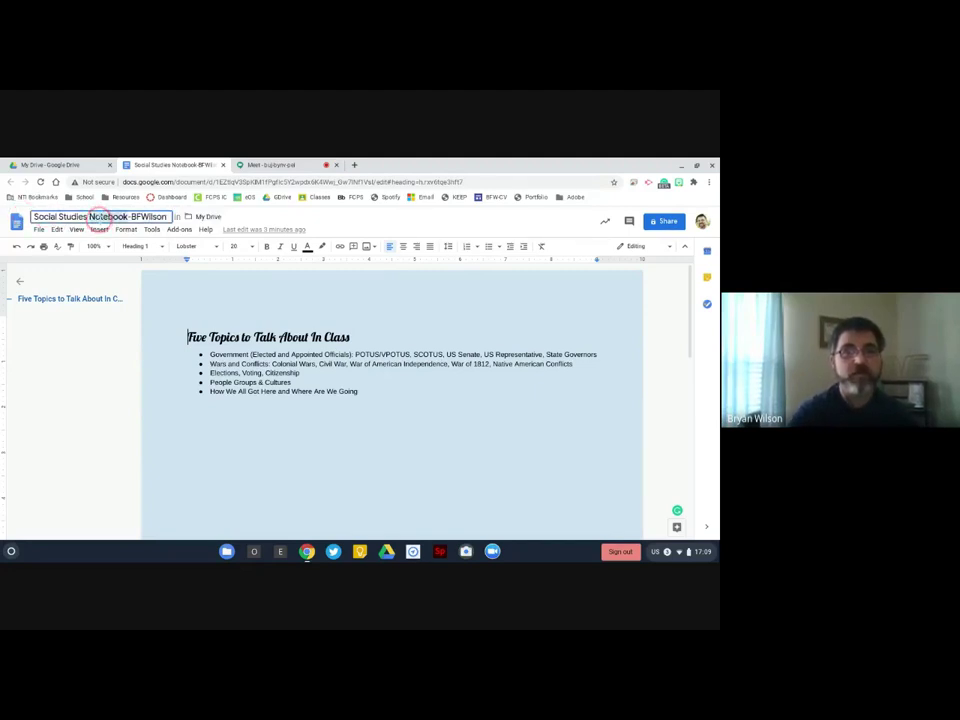
click(100, 218)
key(BackSpace)
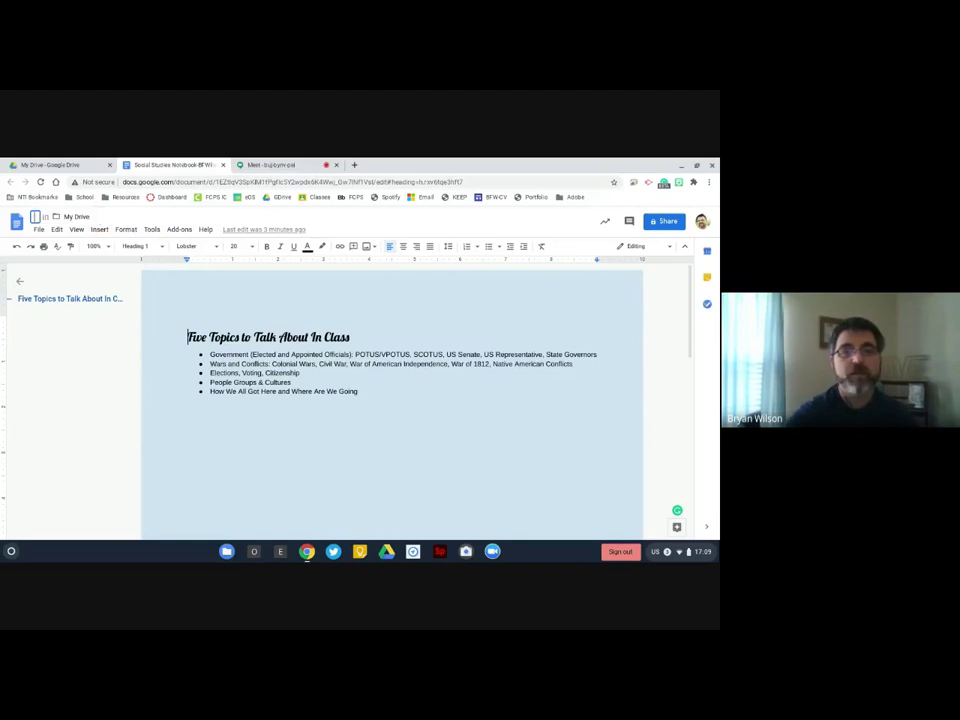
click(178, 298)
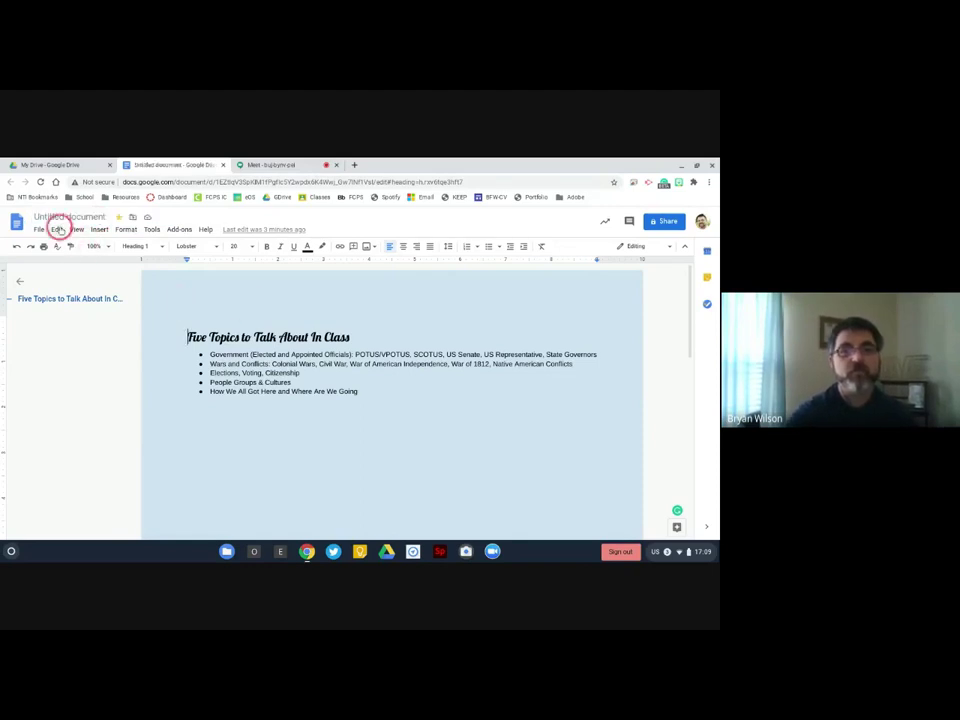
Enter the new title 'Social Studies Notebook-' followed by the owner's name
click(104, 216)
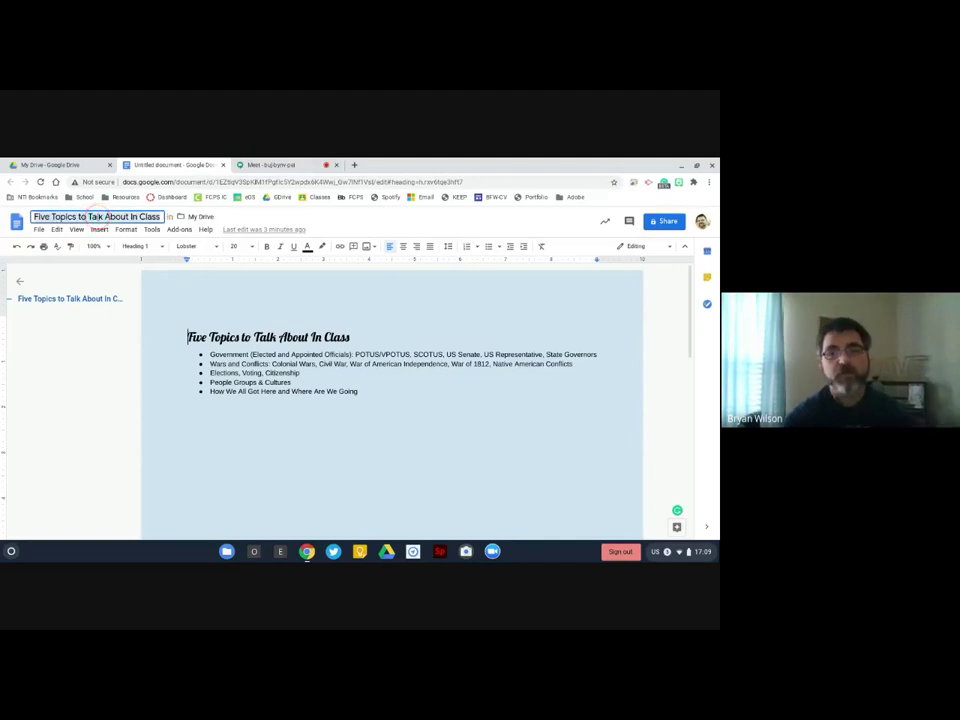
key(BackSpace)
text(Social S)
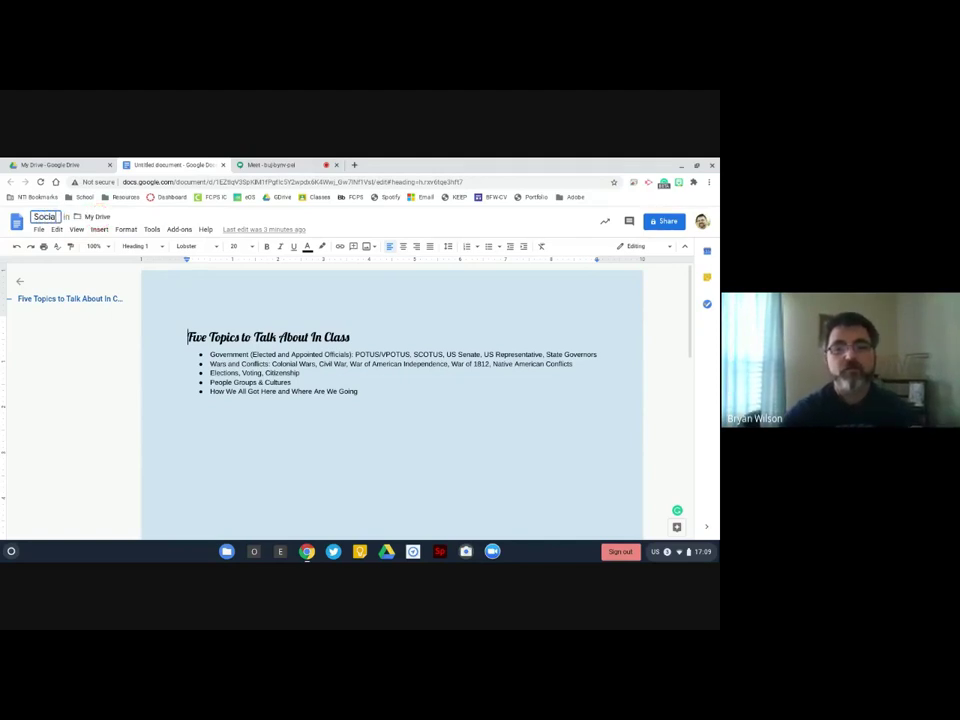
text(Tudies)
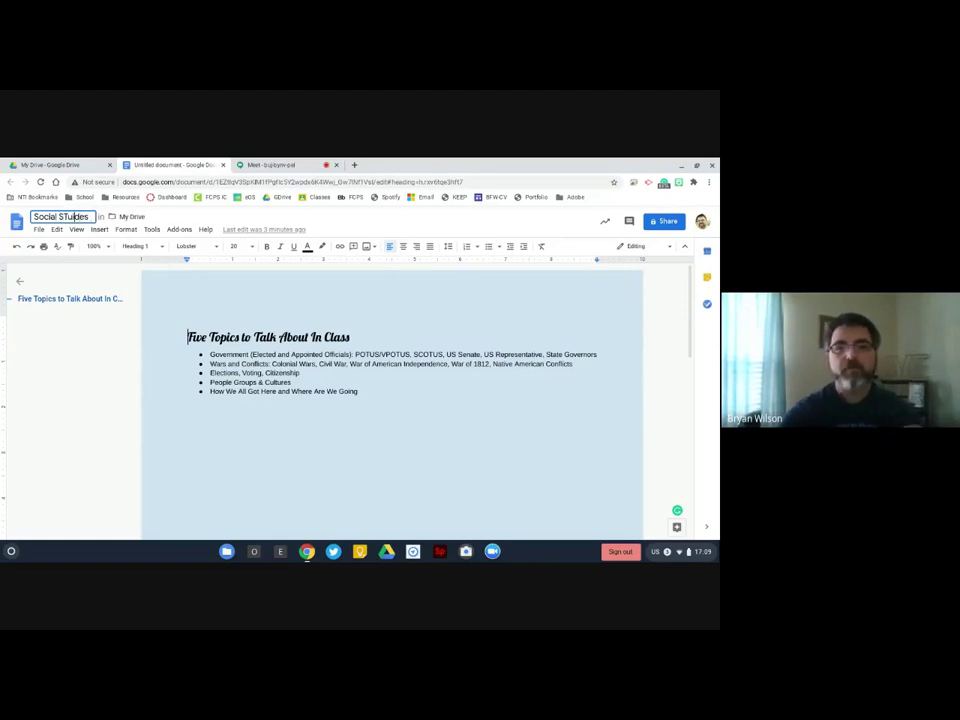
key(BackSpace)
key(BackSpace)
key(BackSpace)
key(BackSpace)
key(BackSpace)
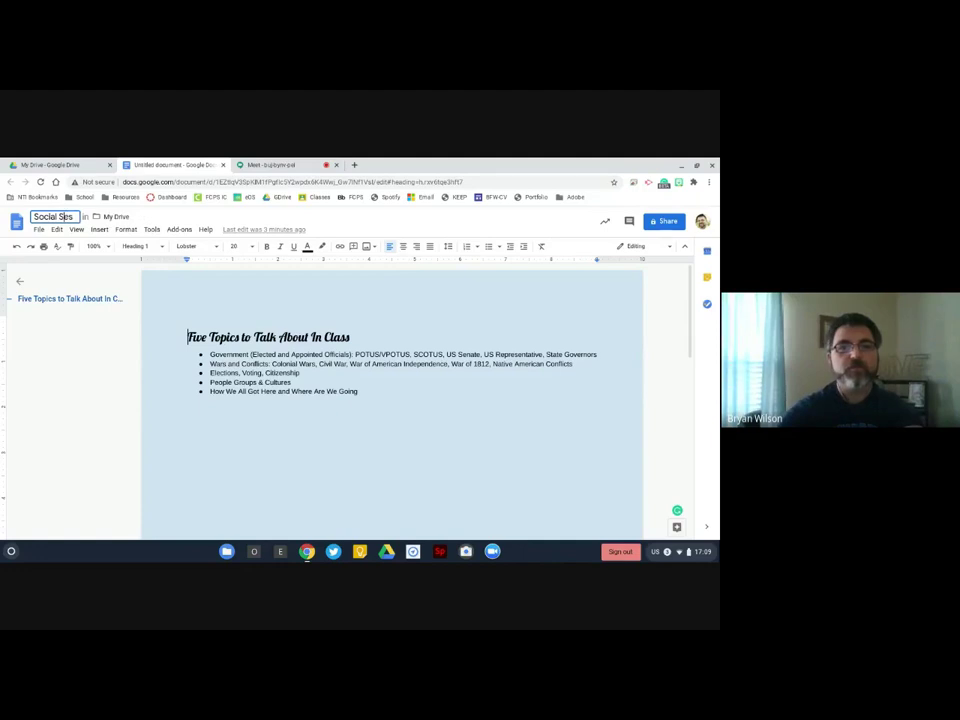
text(tudieses)
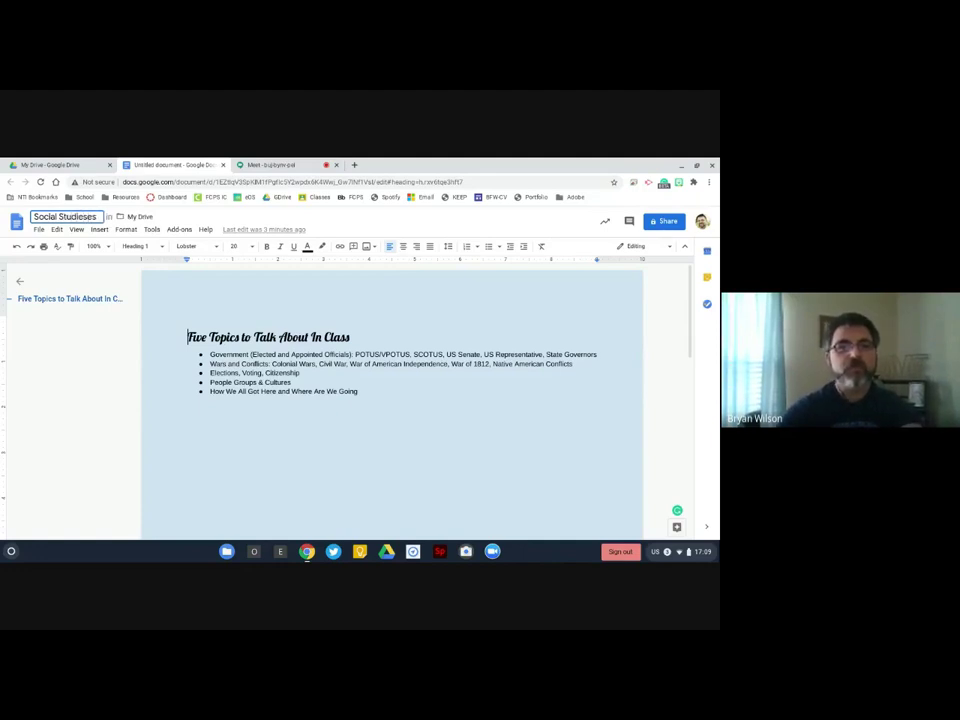
key(Return)
text(No)
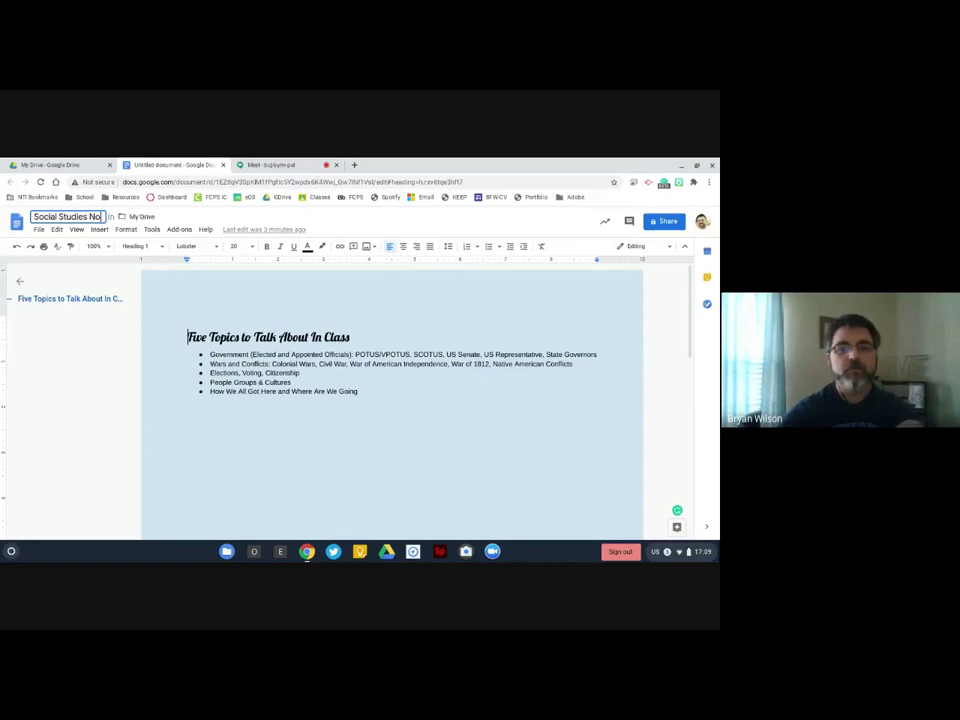
text(tebook:)
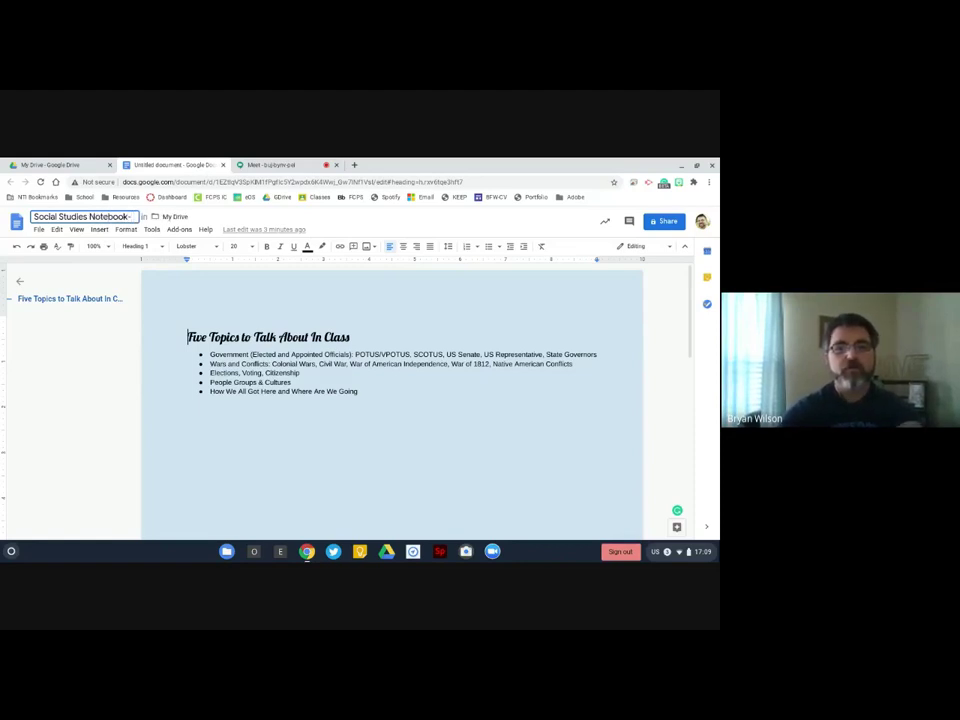
key(BackSpace)
text(BF)
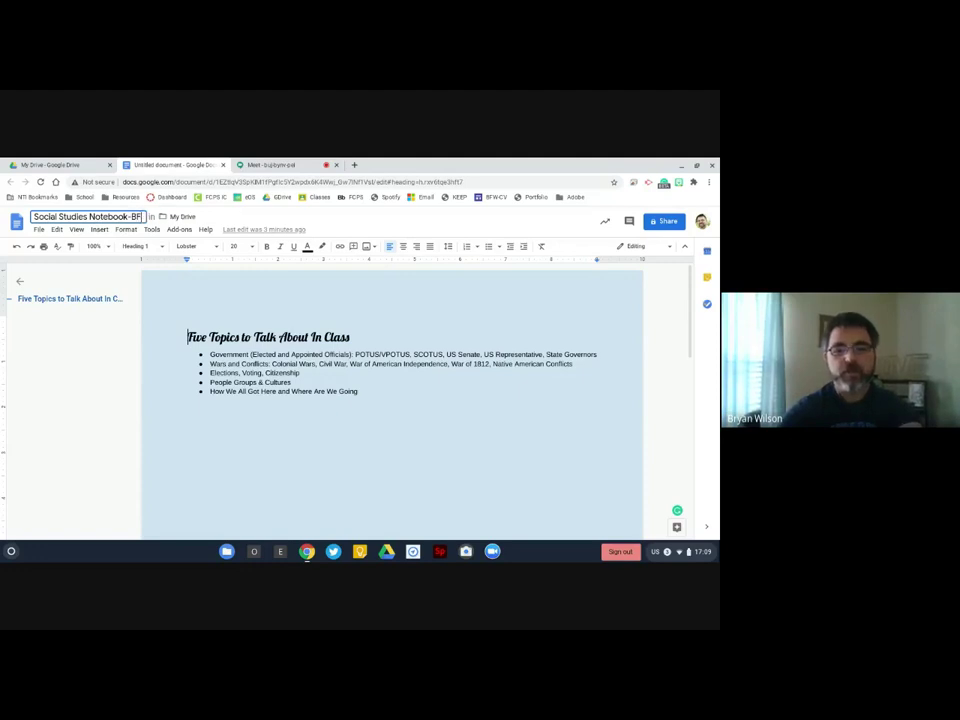
text(Wil)
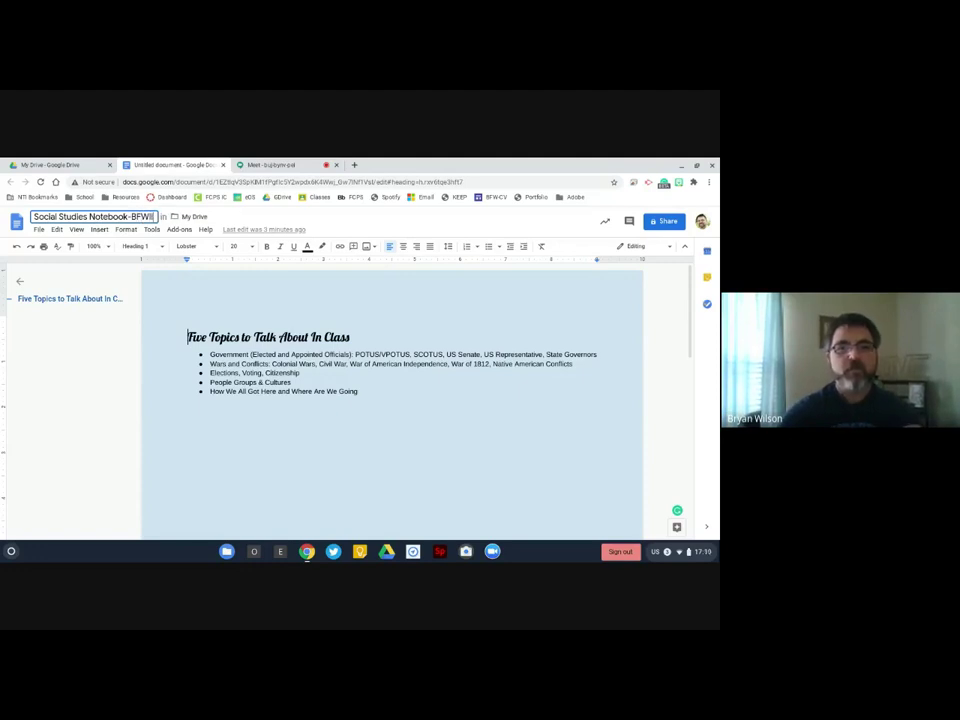
text(son)
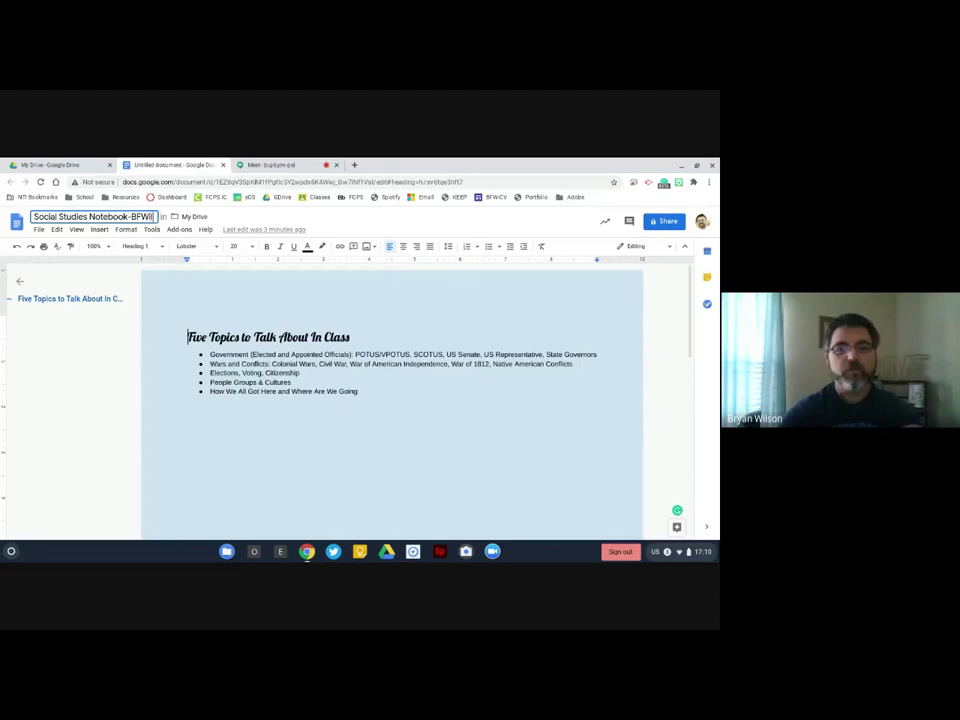
click(139, 285)
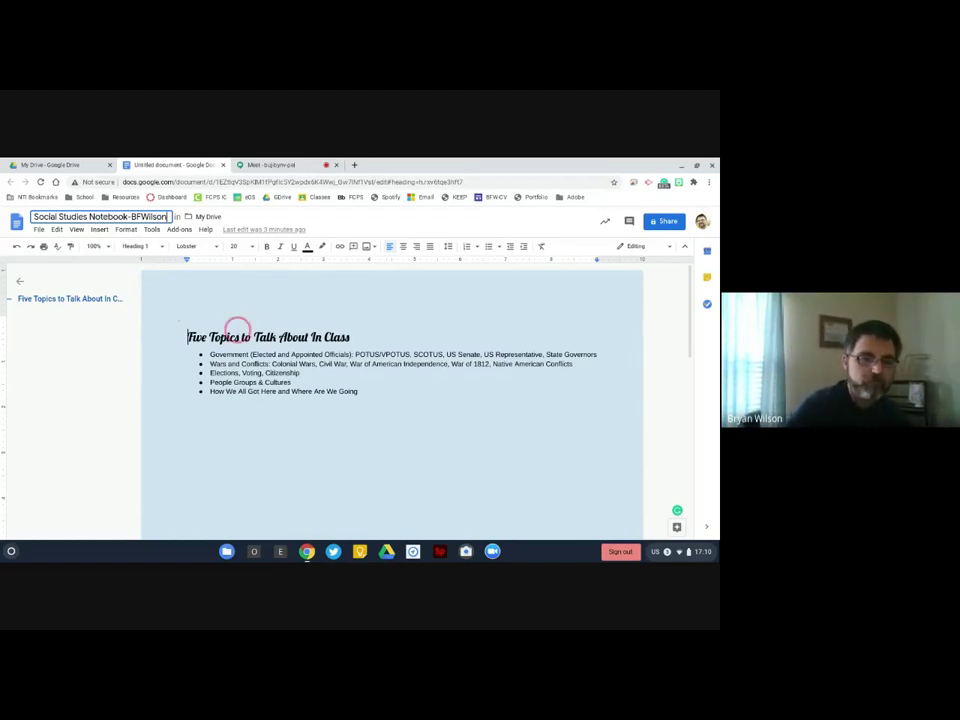
key(Return)
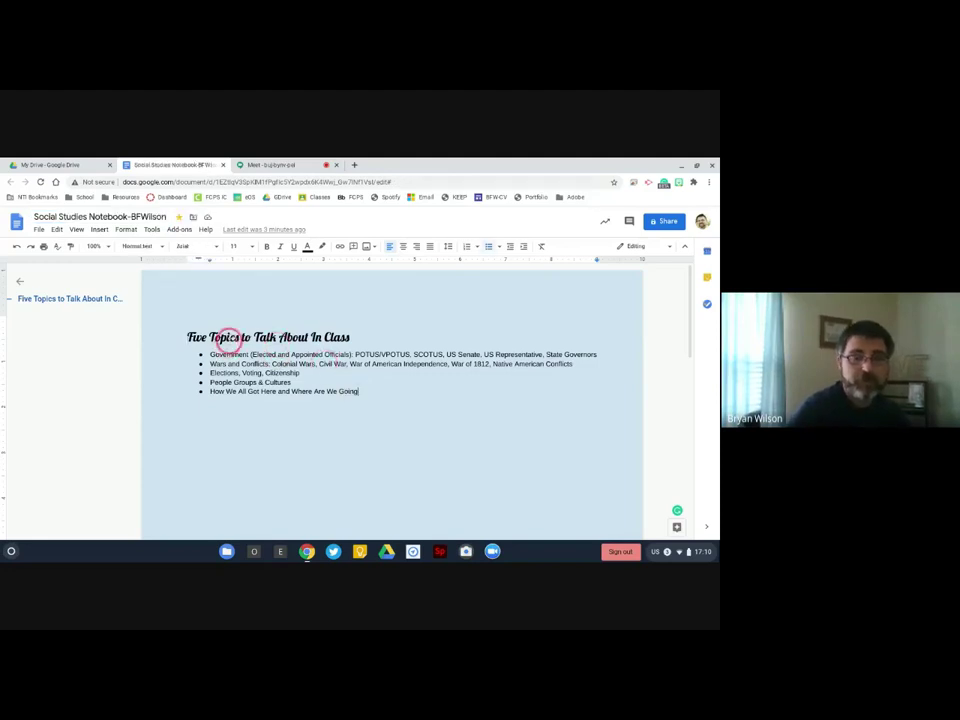
triple_click(311, 338)
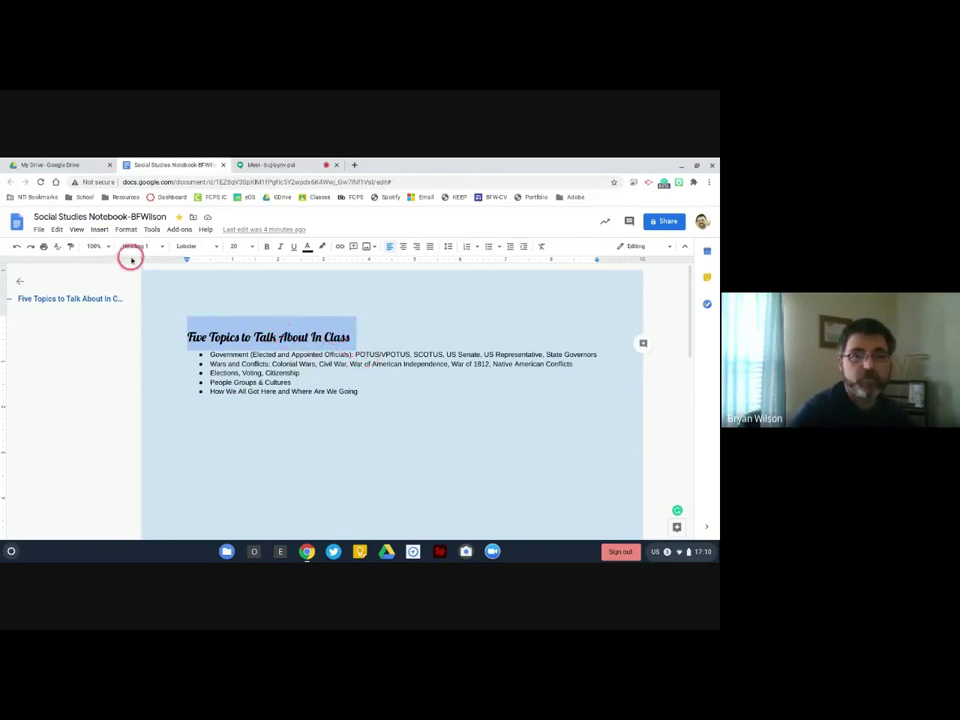
click(158, 247)
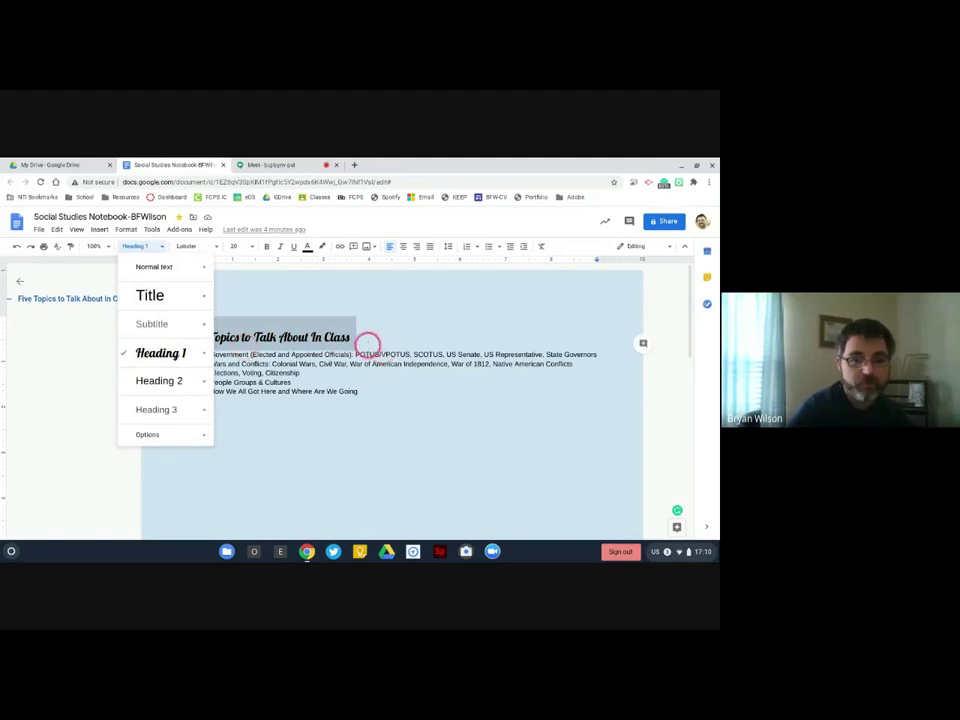
click(363, 342)
triple_click(337, 337)
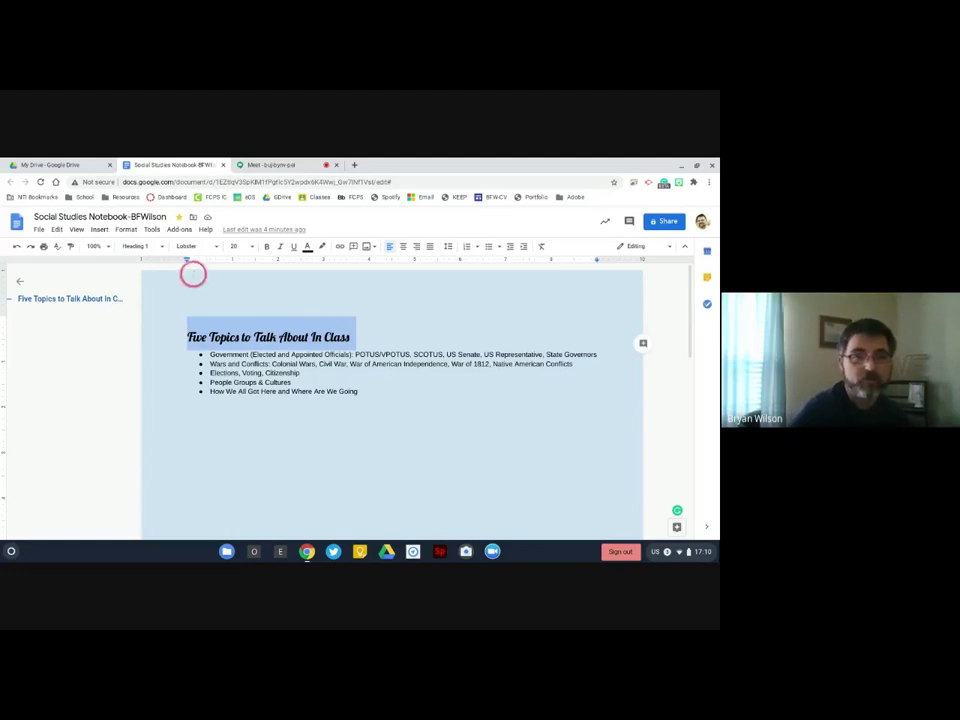
click(162, 246)
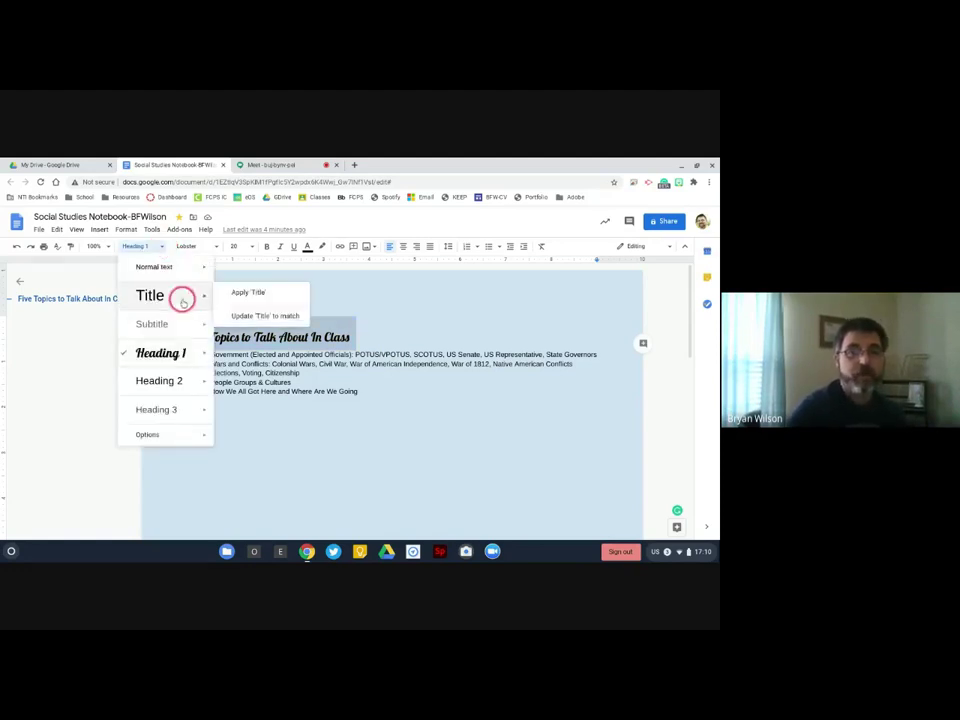
click(176, 270)
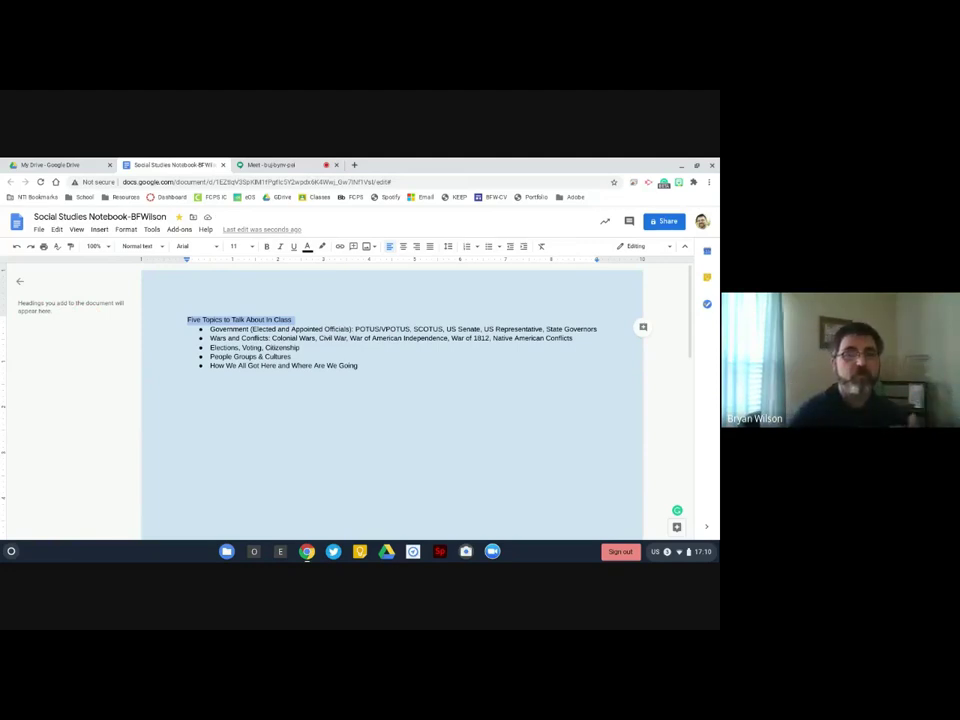
click(148, 247)
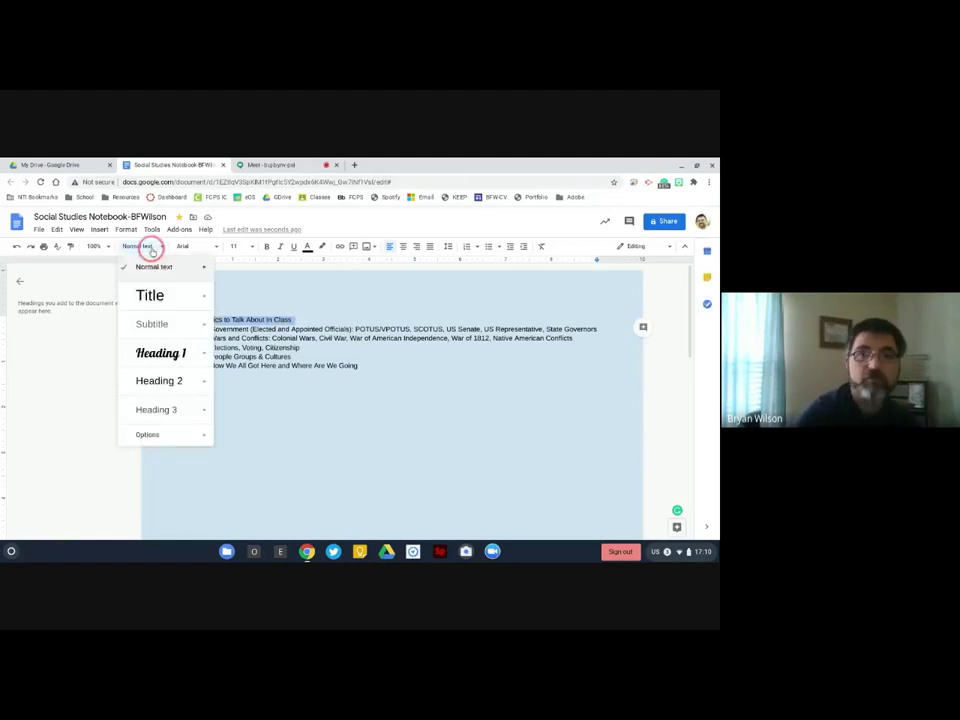
click(163, 354)
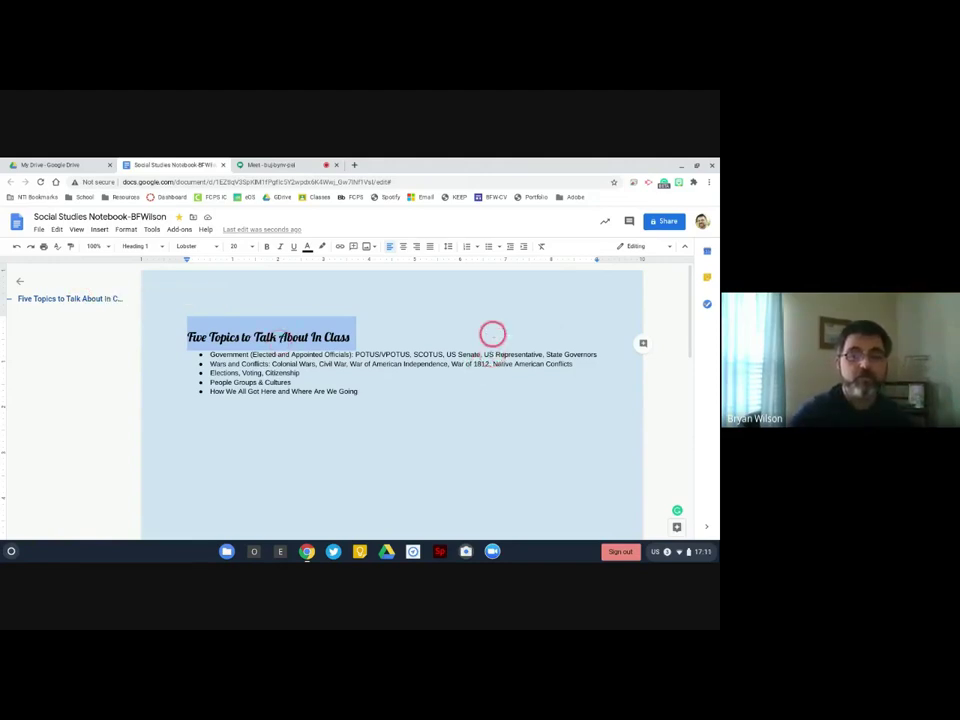
Select the words 'US Senate' in the first Government bullet
click(451, 353)
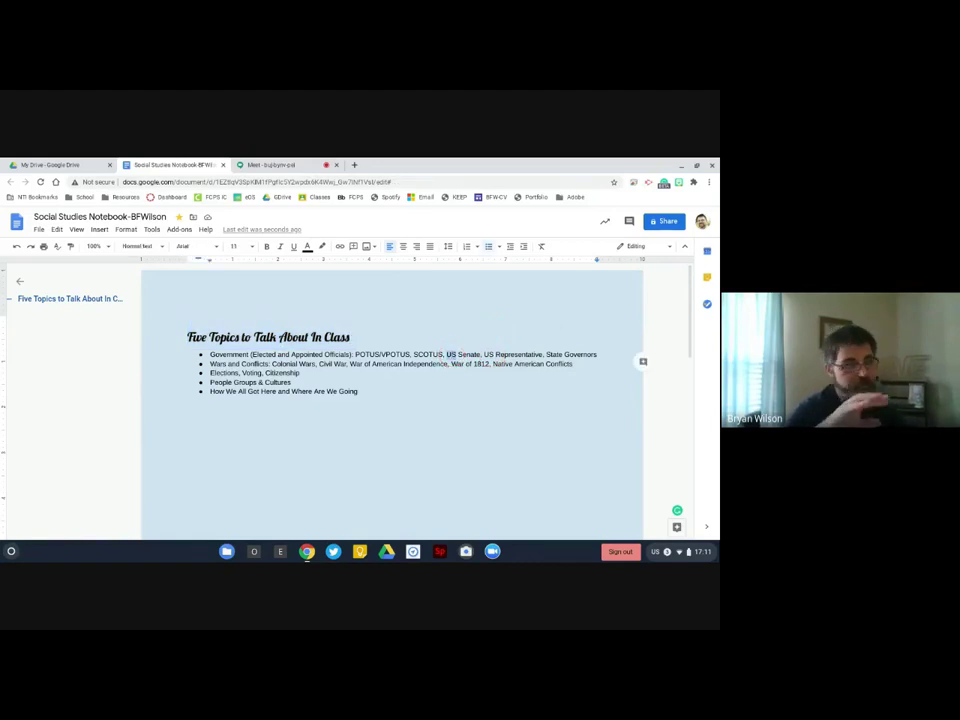
double_click(451, 354)
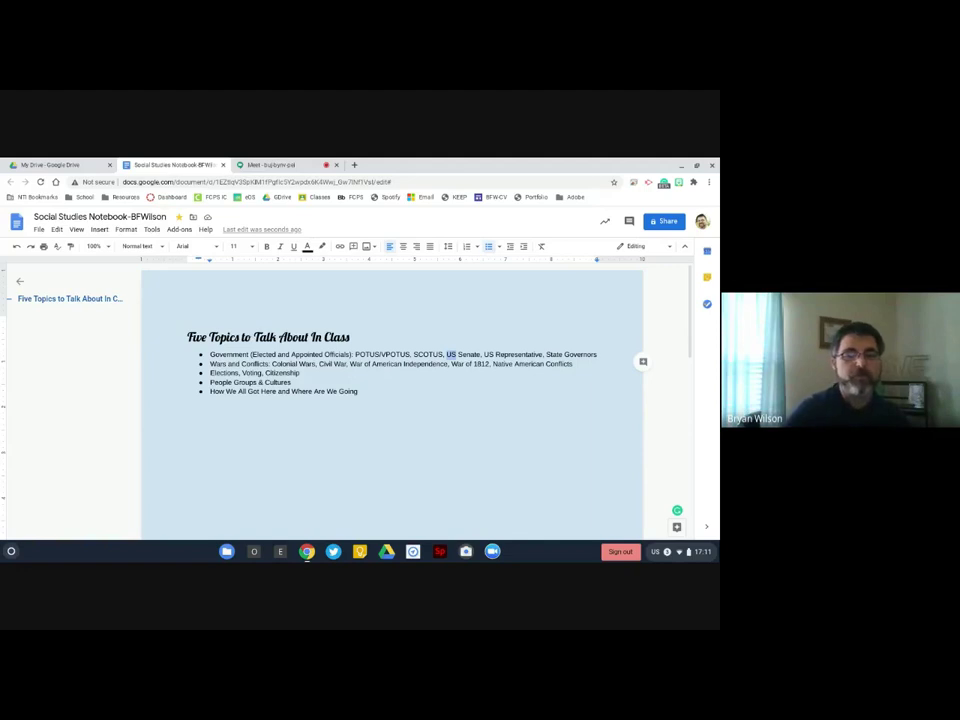
click(451, 355)
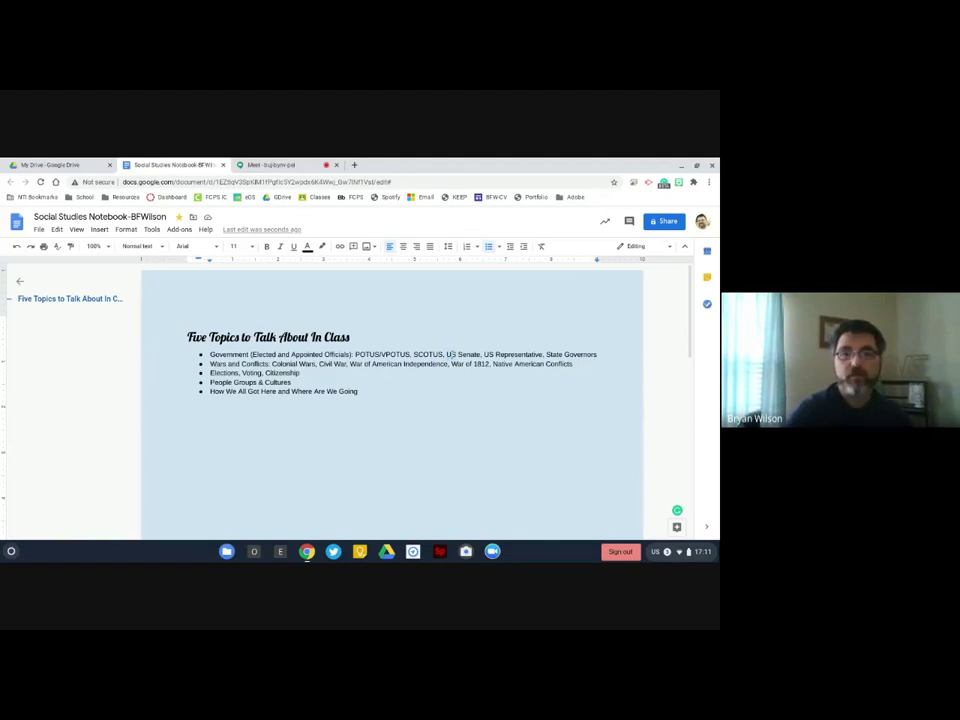
click(450, 353)
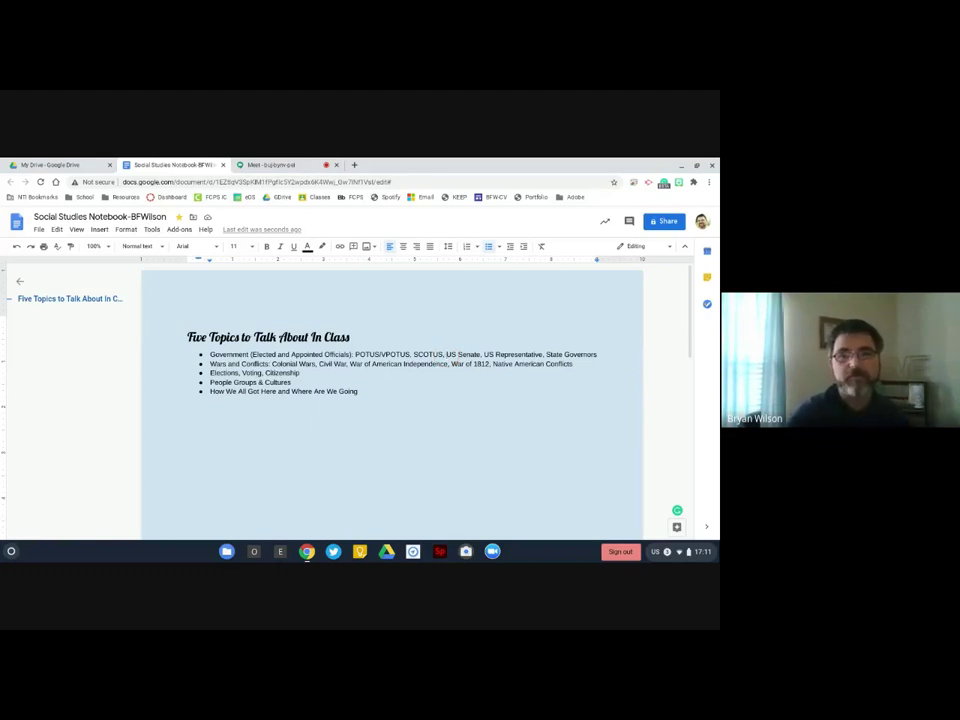
drag(447, 354, 478, 353)
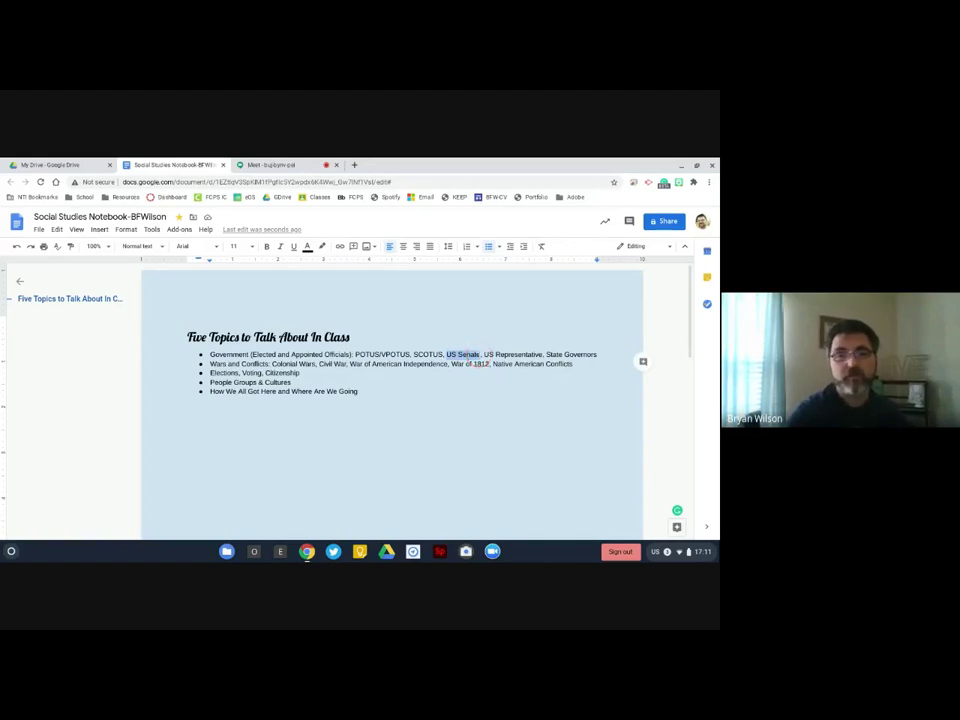
click(467, 352)
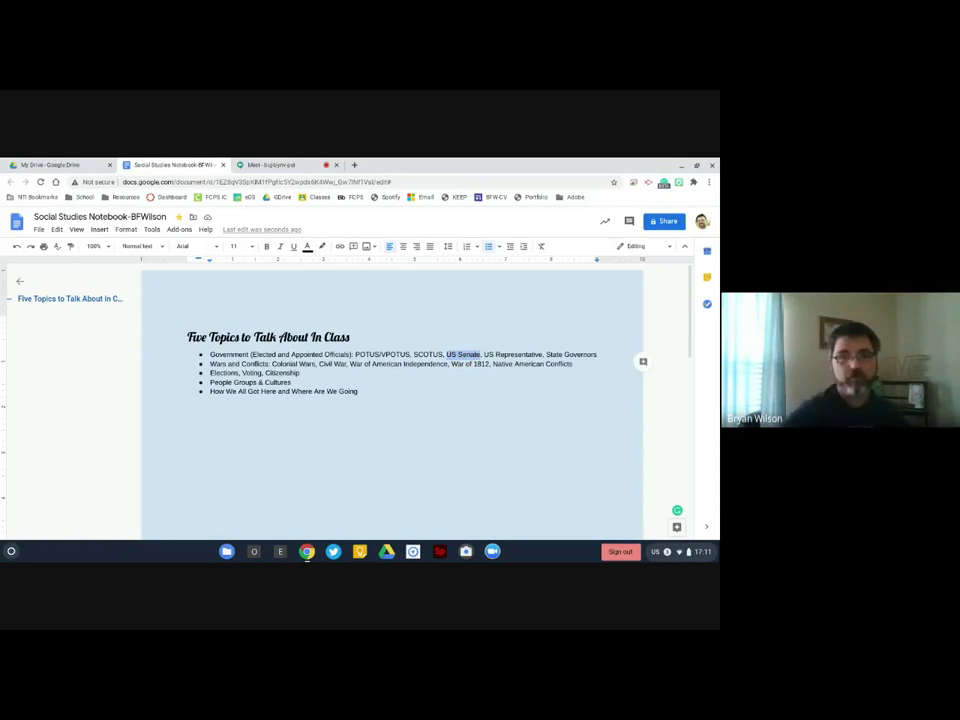
Start a link on 'US Senate' and preview the suggested senate.gov site in a new tab
right_click(467, 354)
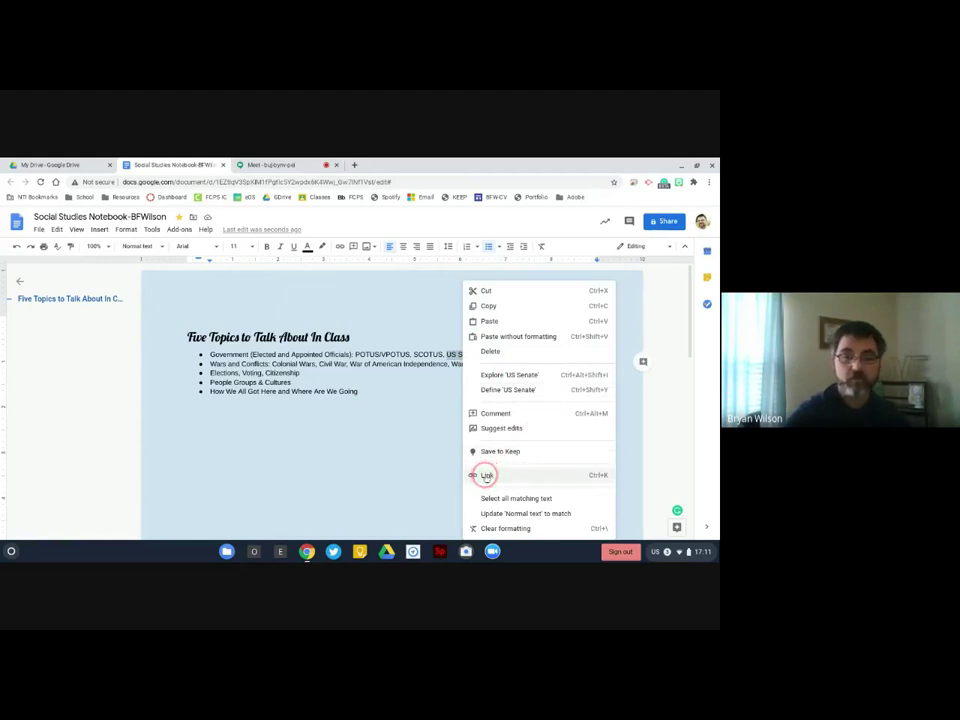
click(487, 476)
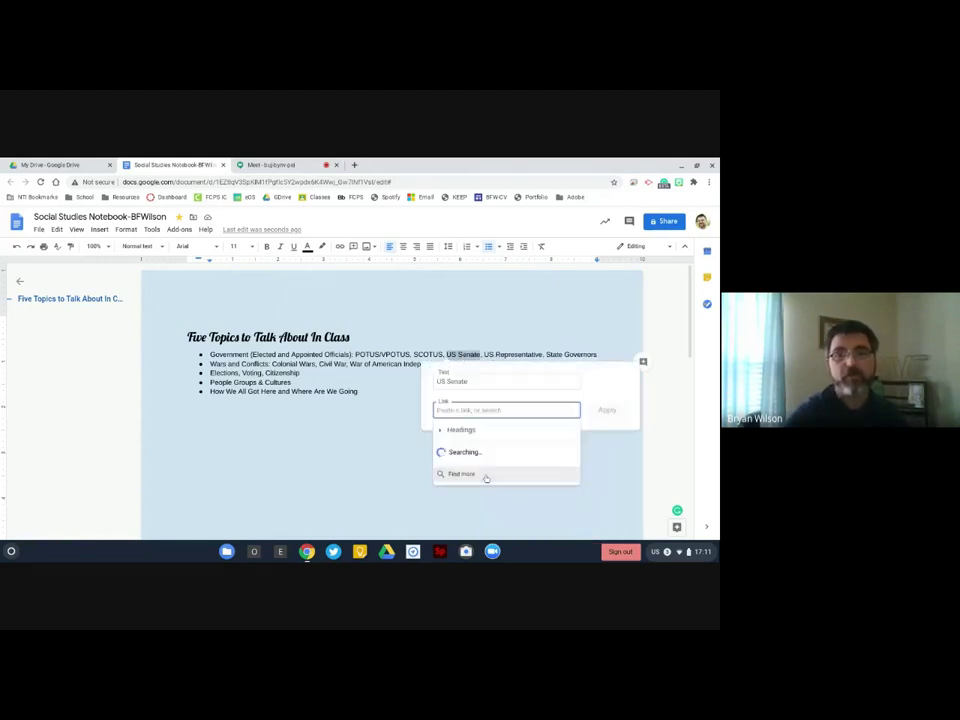
click(491, 432)
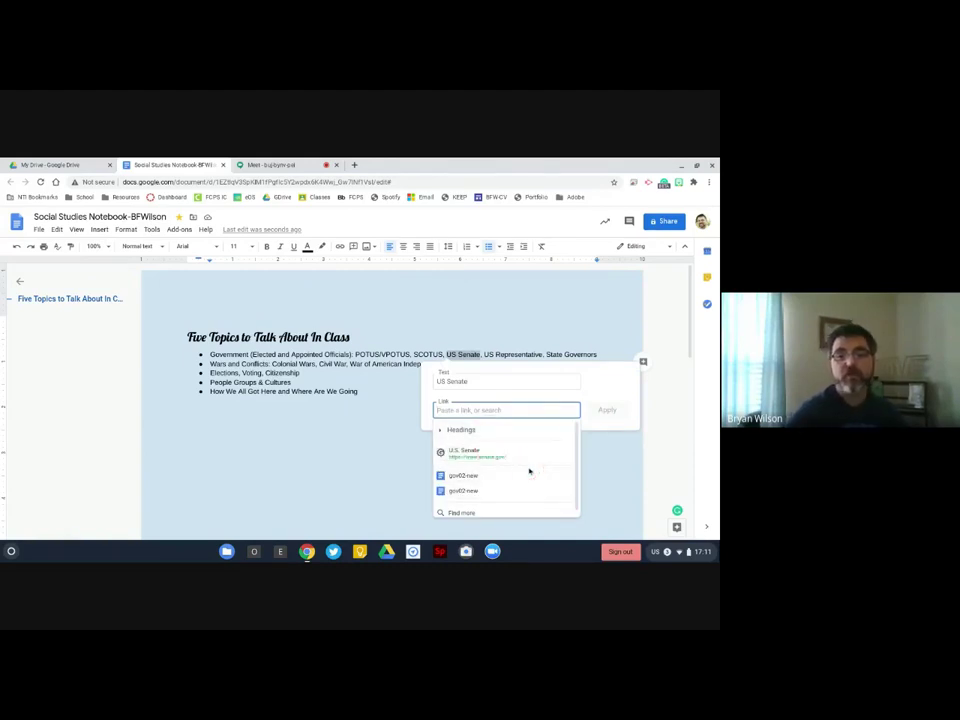
click(492, 477)
mouse_move(492, 477)
mouse_down()
mouse_move(467, 489)
mouse_move(469, 457)
mouse_move(461, 456)
mouse_move(499, 491)
mouse_move(493, 458)
mouse_up()
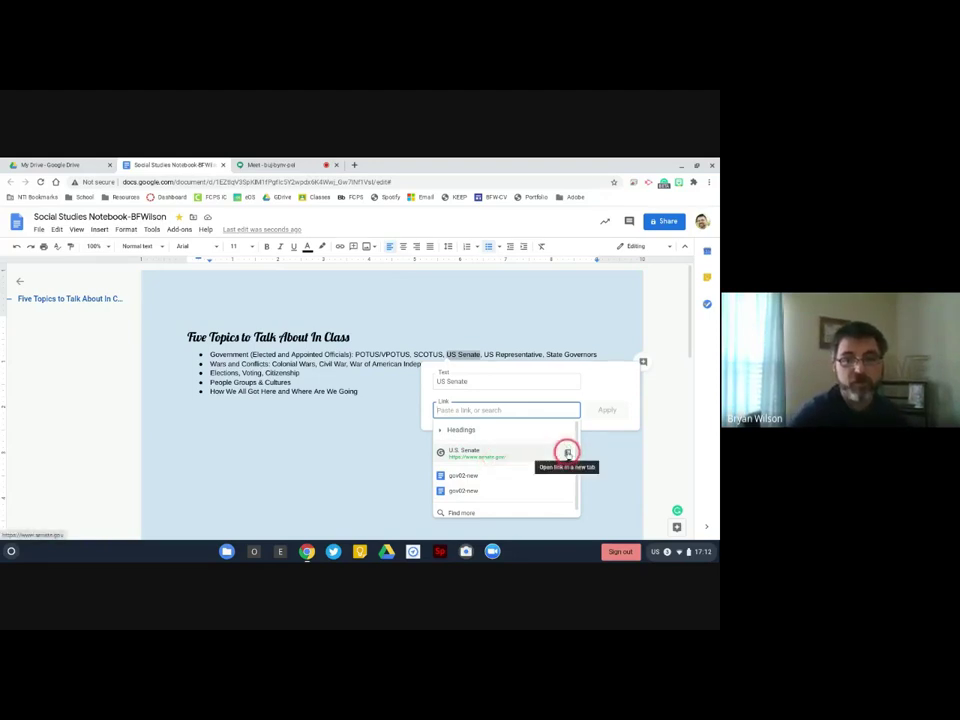
click(567, 452)
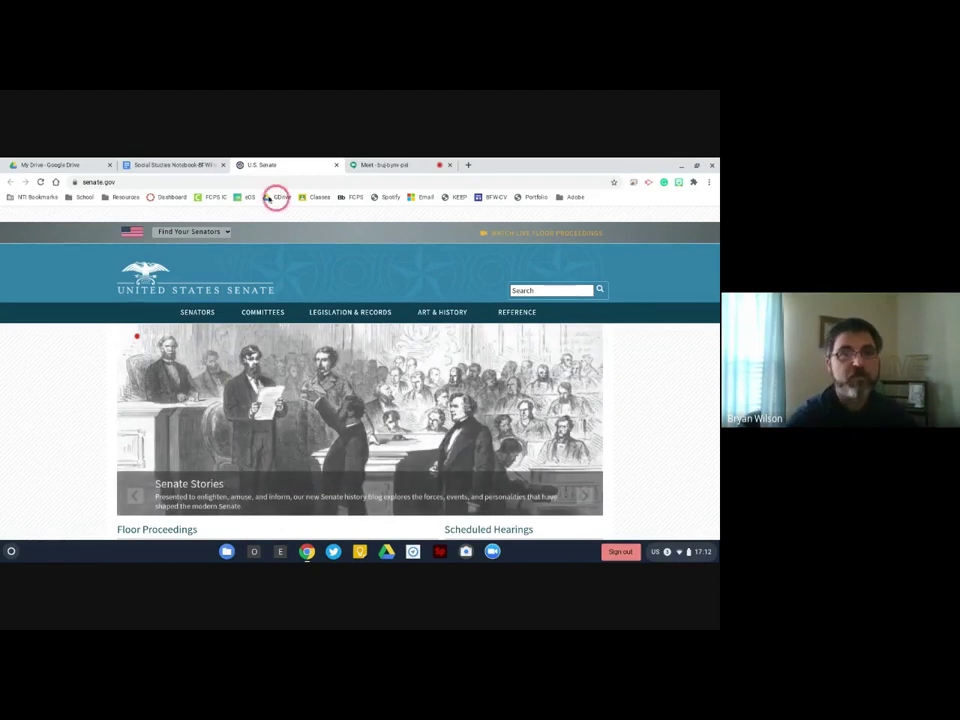
click(199, 166)
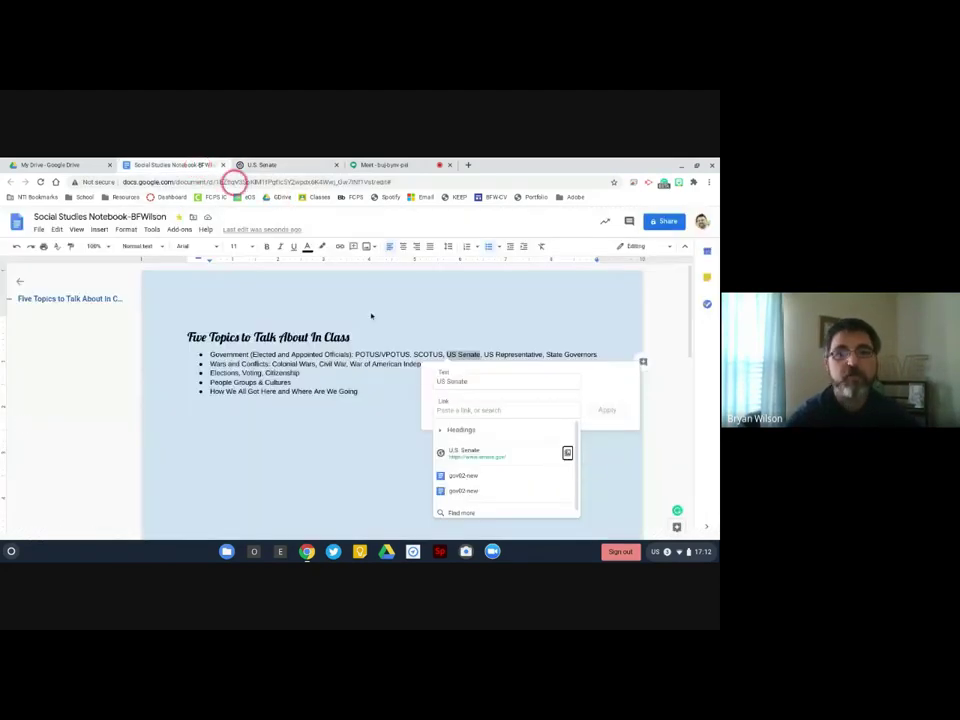
click(456, 455)
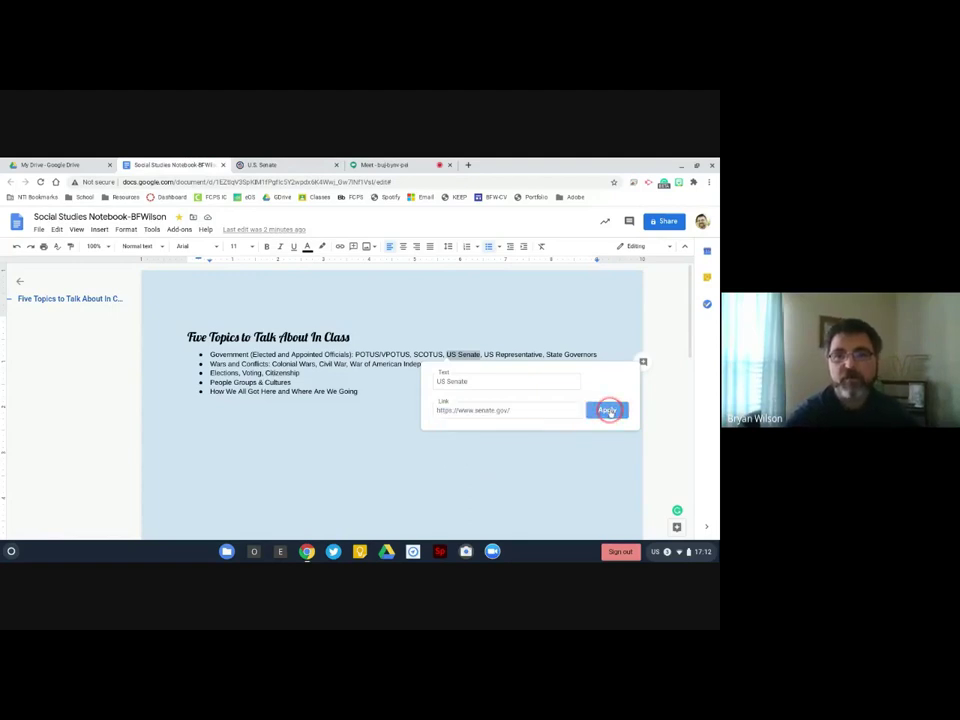
click(610, 412)
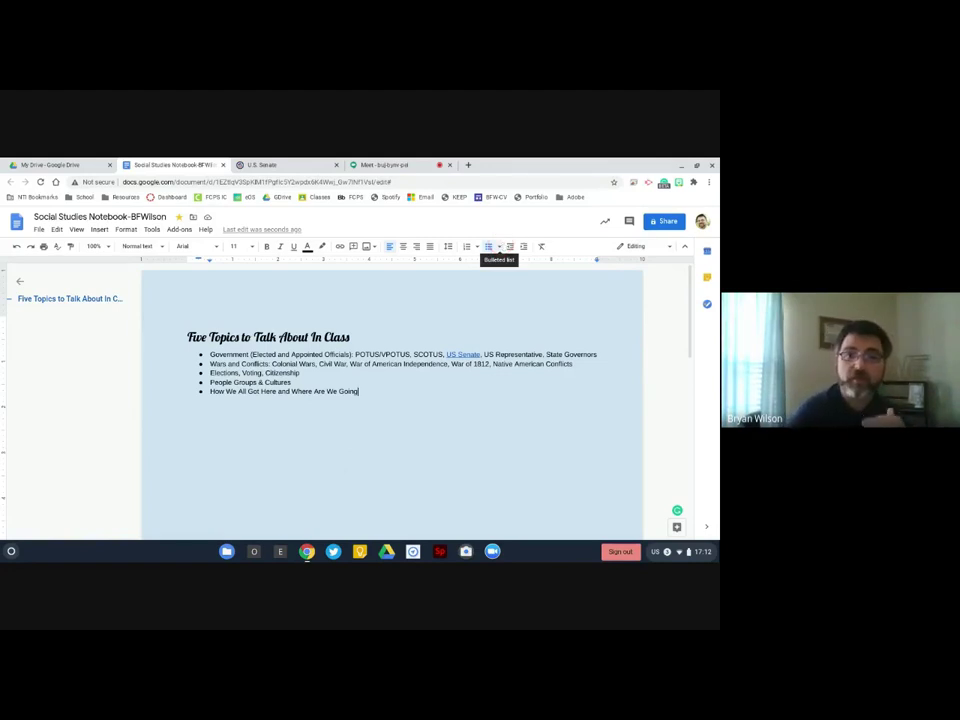
click(499, 246)
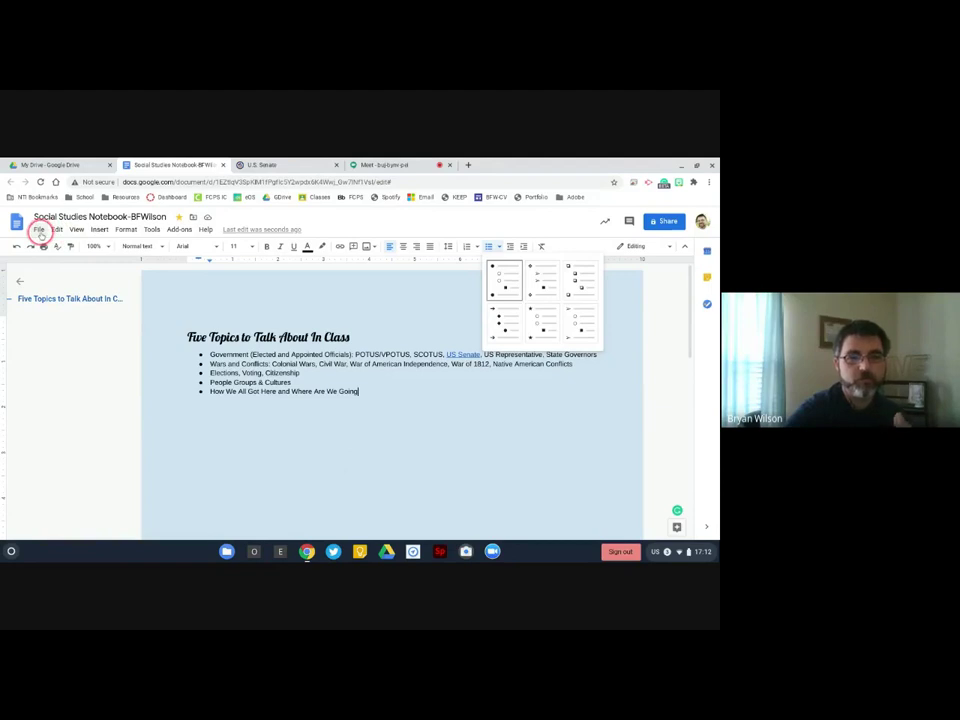
Set the page color to light yellow in Page setup
click(39, 230)
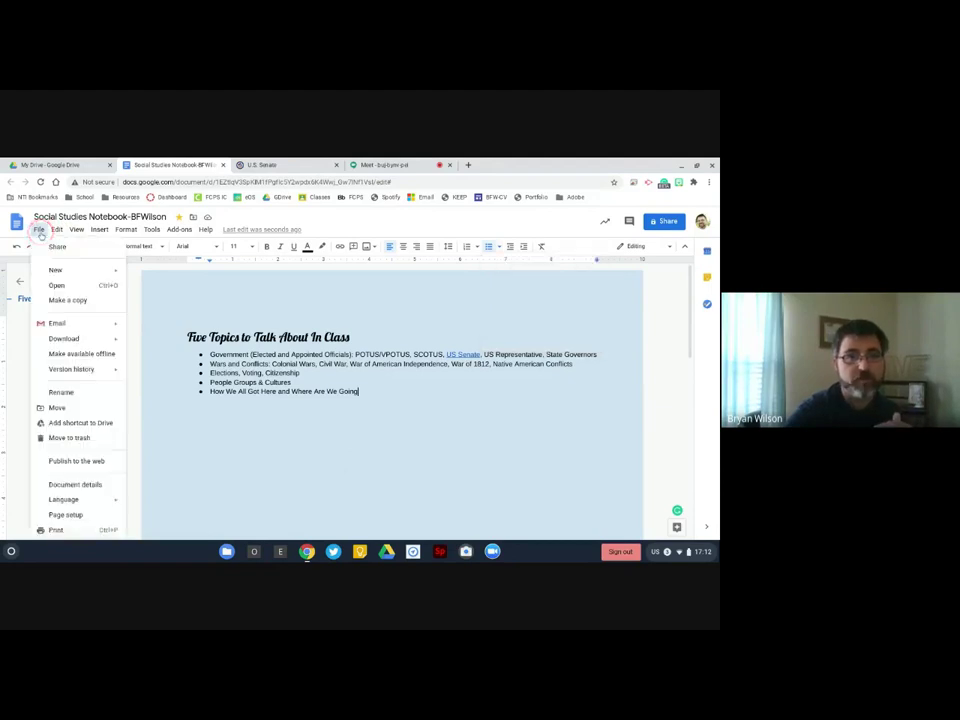
click(68, 515)
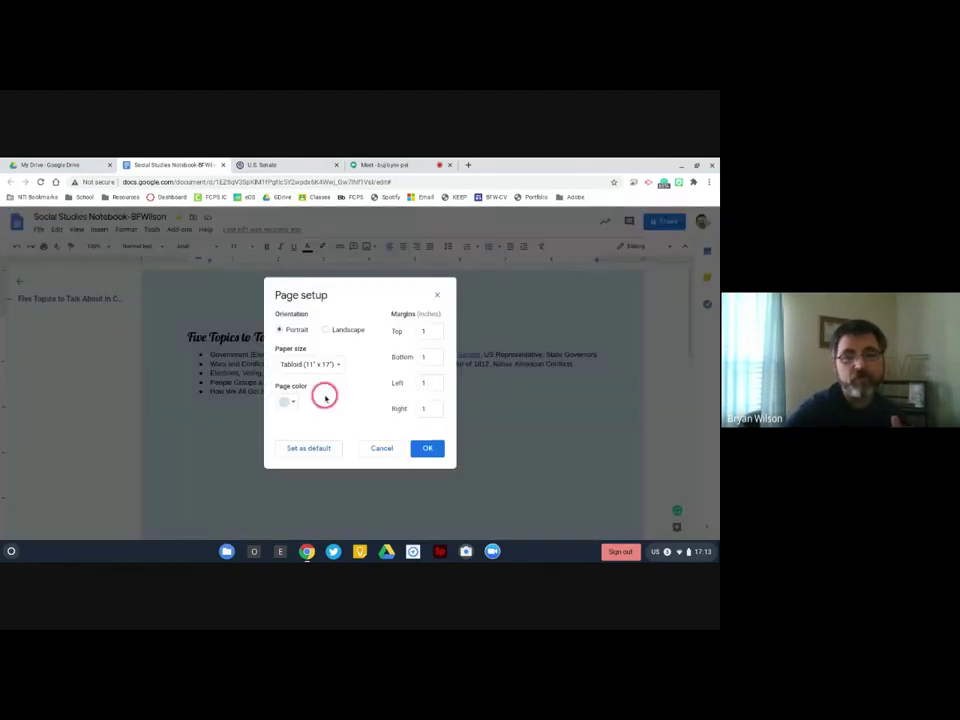
click(292, 402)
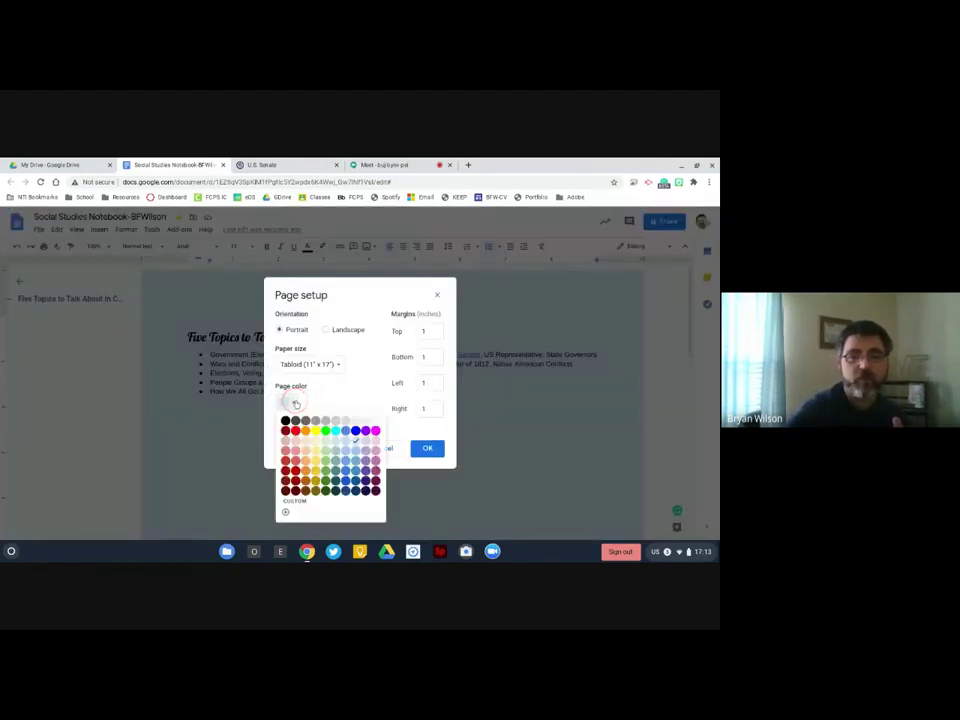
click(336, 449)
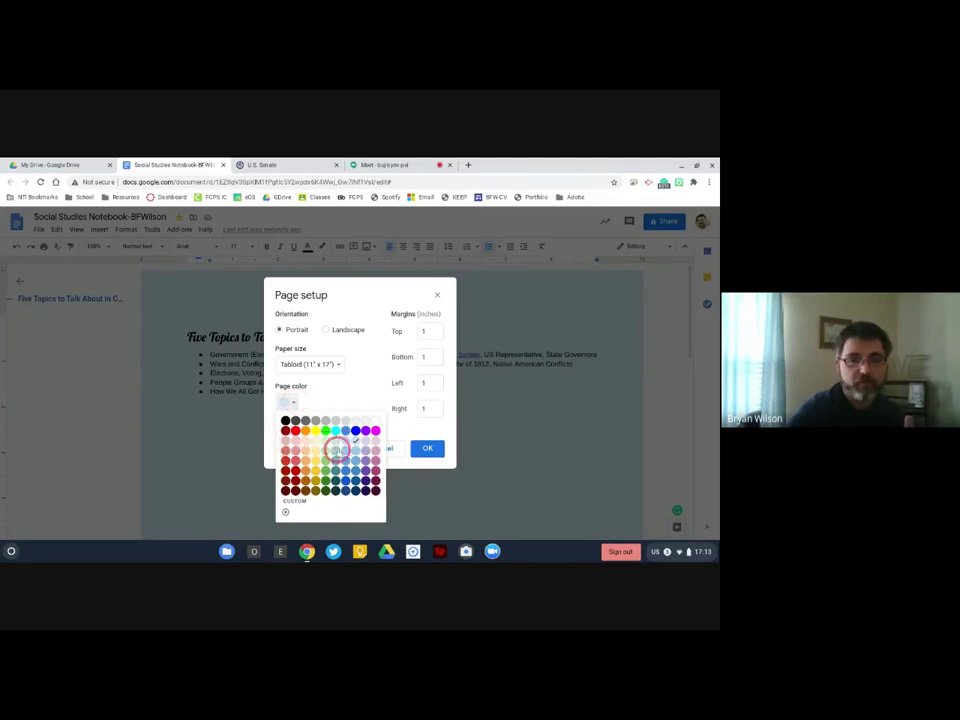
click(345, 441)
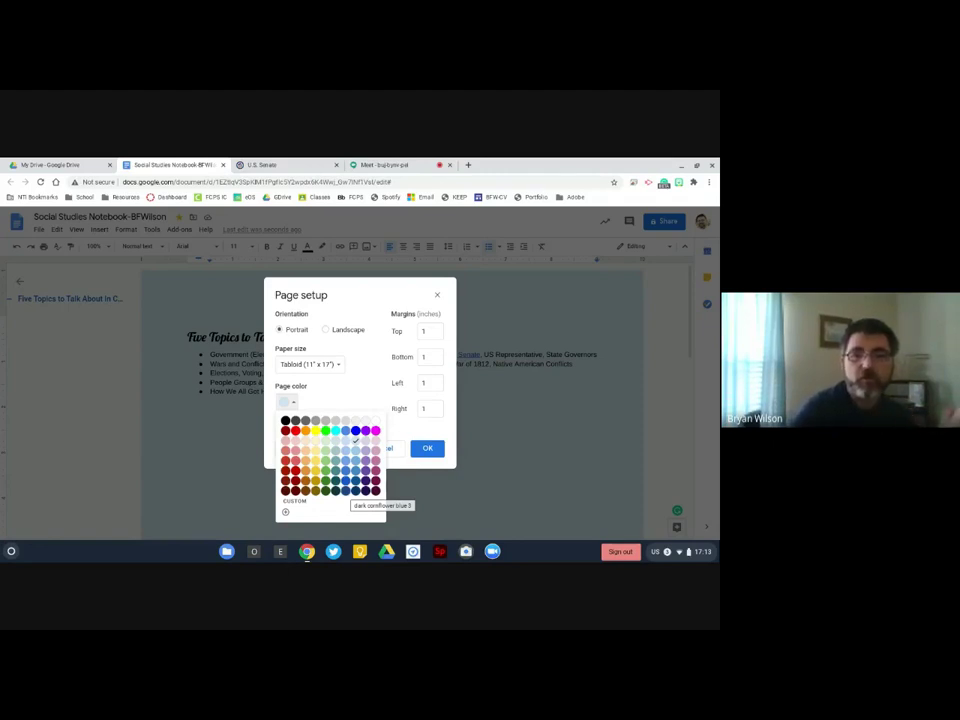
click(315, 442)
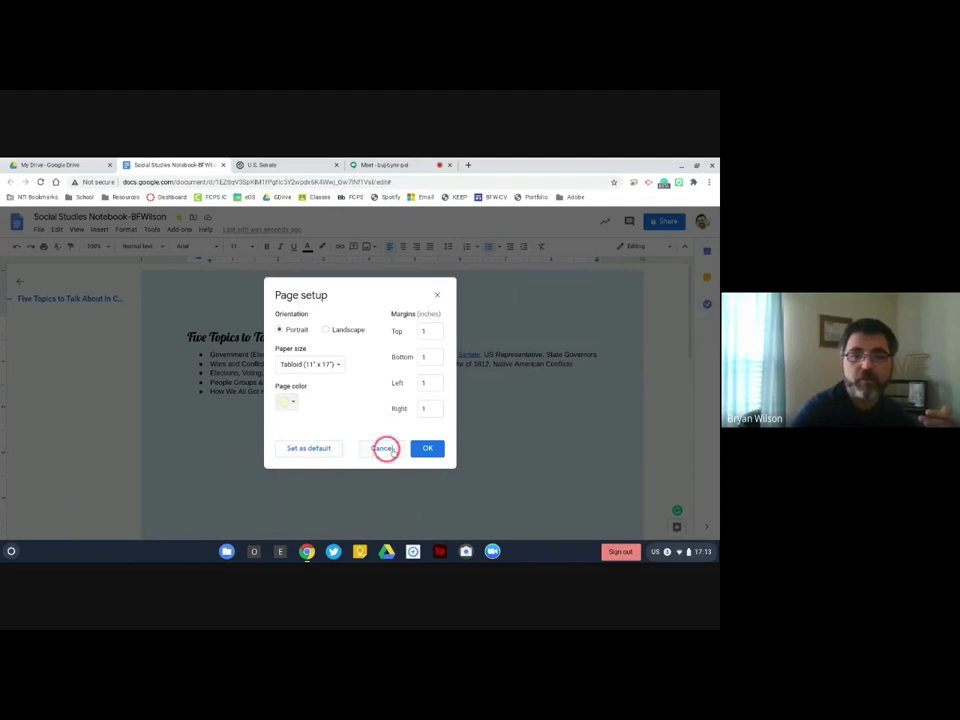
click(424, 448)
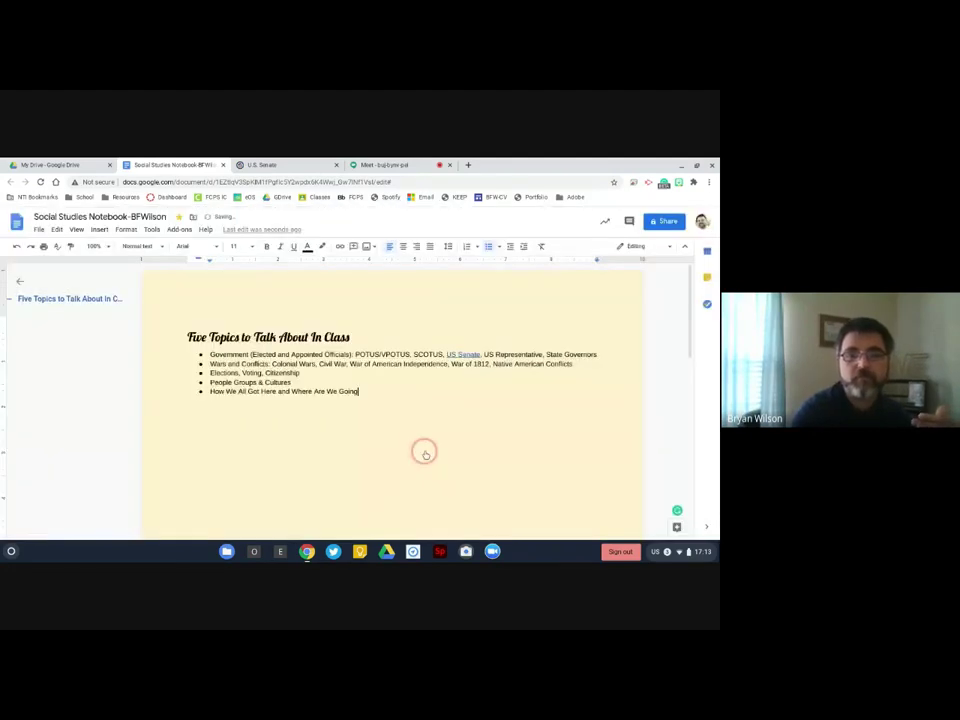